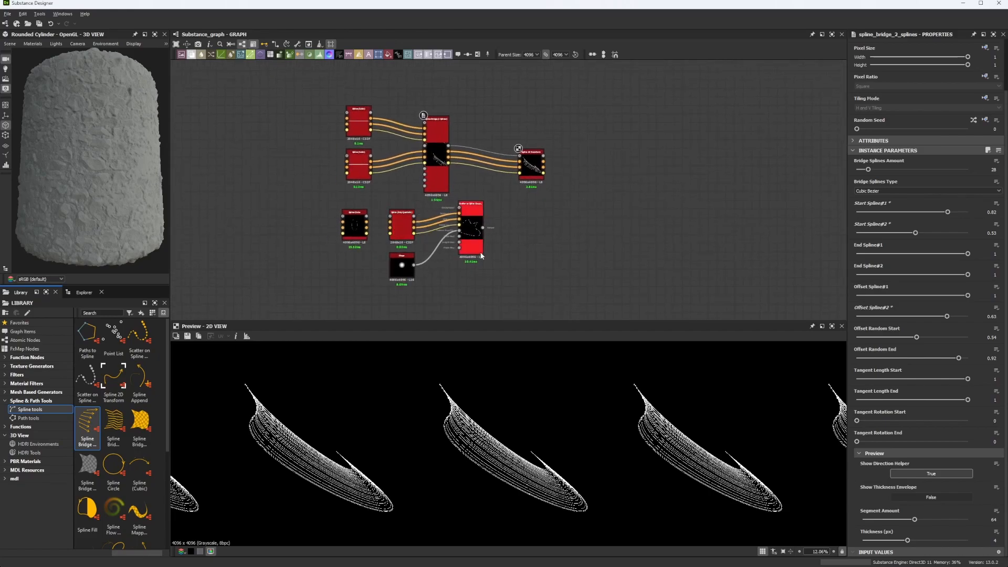
Step: Move the Spline 2D Transform node closer to the Spline Bridge (2 Splines) node
scroll(491, 162, up, 2)
middle_drag(491, 163, 563, 178)
scroll(485, 235, down, 3)
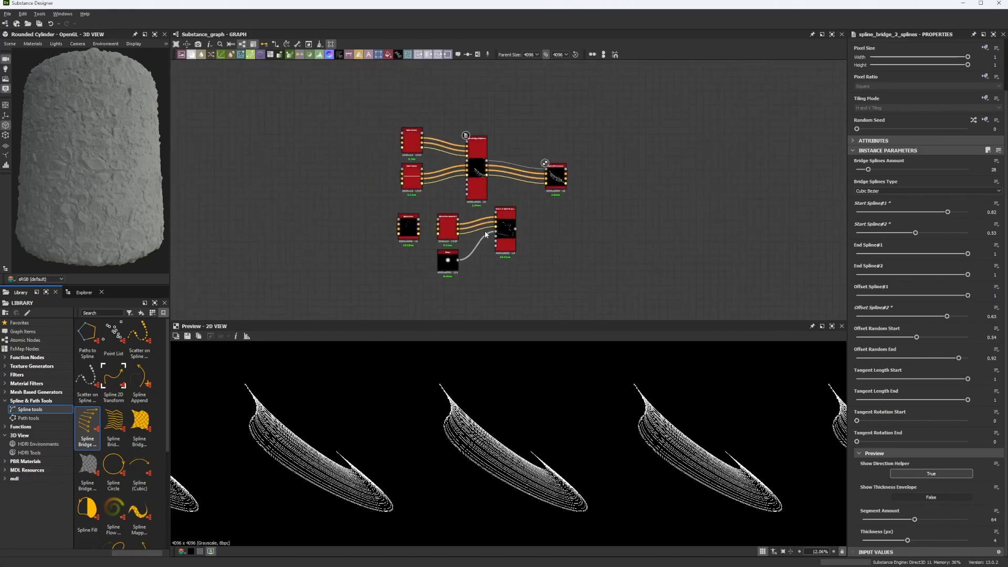
drag(562, 183, 532, 172)
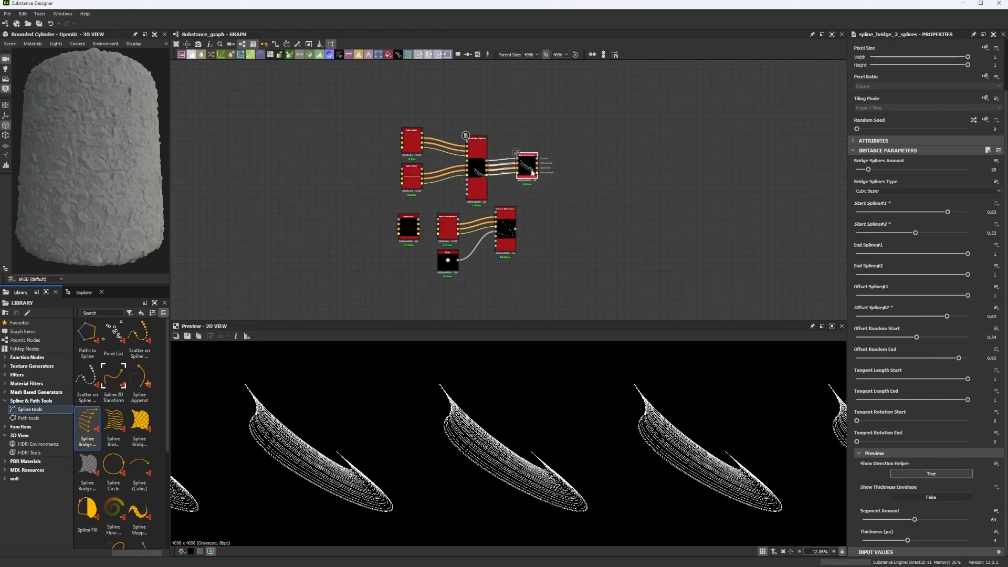
drag(366, 214, 549, 262)
click(567, 246)
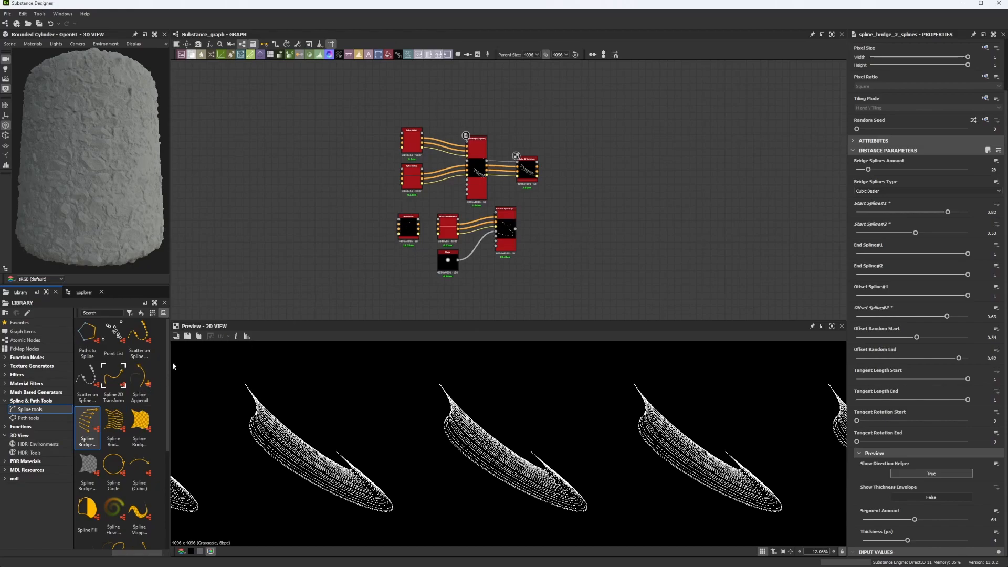
Step: Widen the library area and compare the nodes offered under Spline tools and Path tools
drag(171, 361, 369, 361)
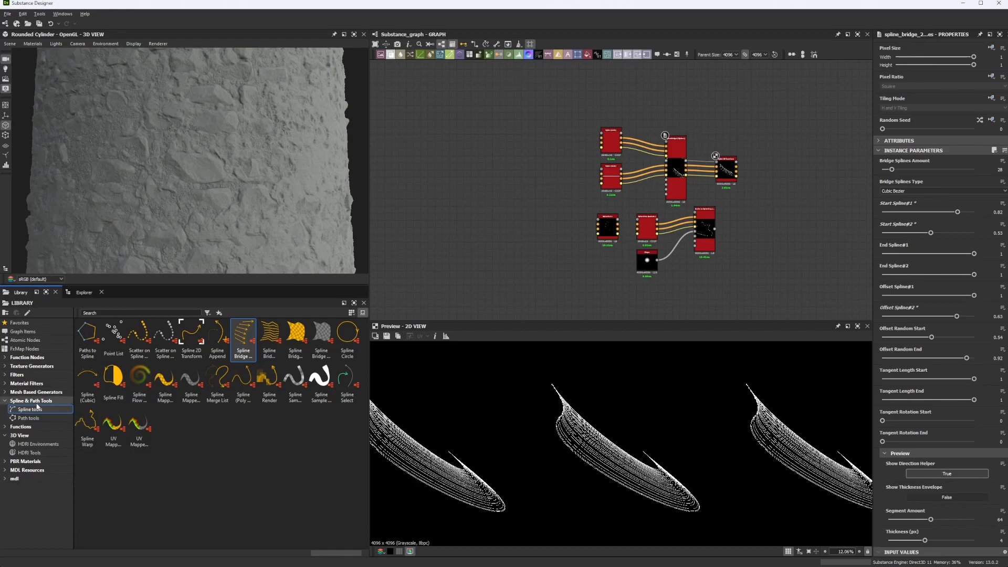
click(29, 418)
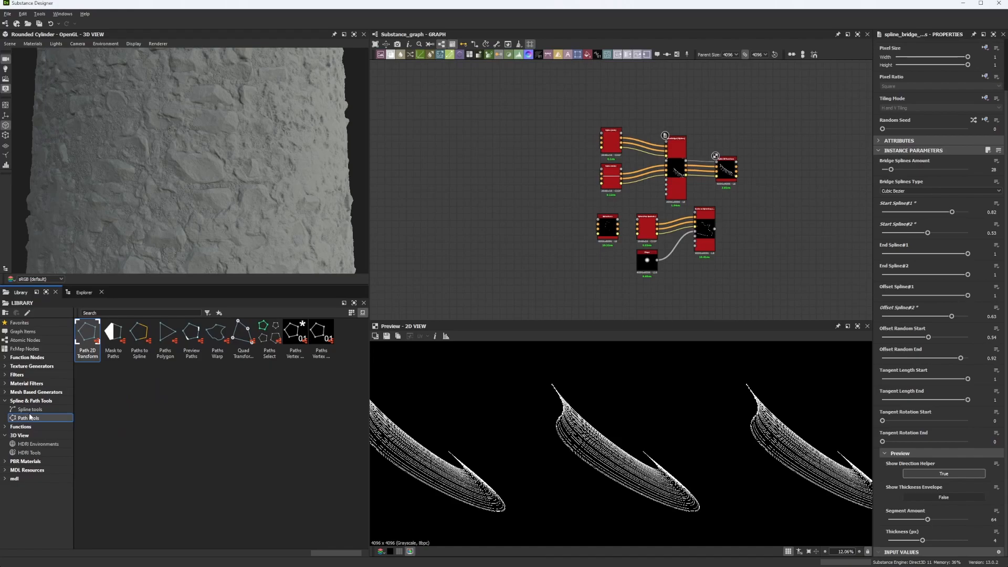
click(30, 410)
click(29, 418)
click(30, 409)
click(30, 417)
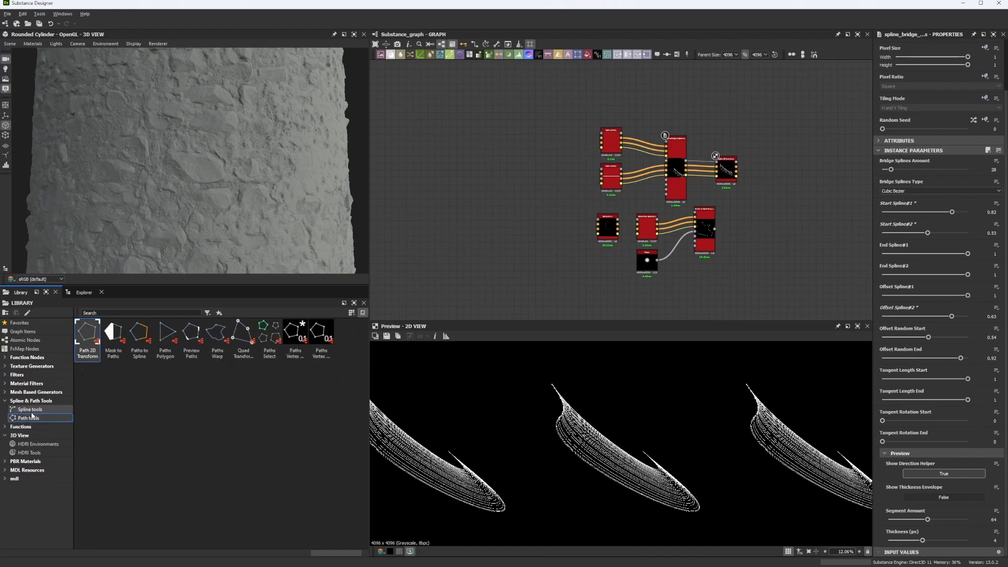
click(30, 409)
click(30, 418)
click(31, 411)
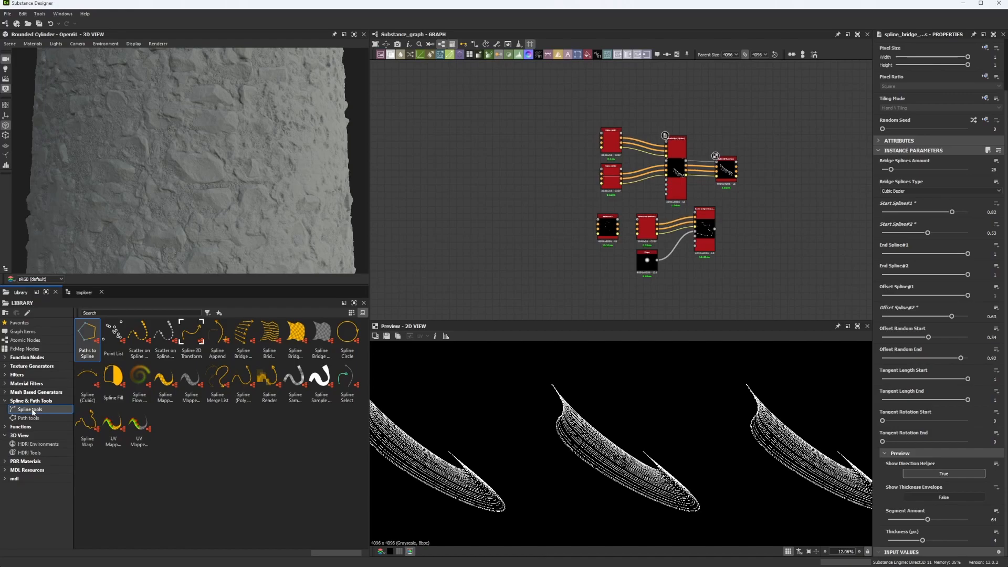
Step: Add a Spline Render node from the library after the Spline 2D Transform node and preview it
middle_drag(523, 184, 389, 200)
scroll(425, 245, up, 1)
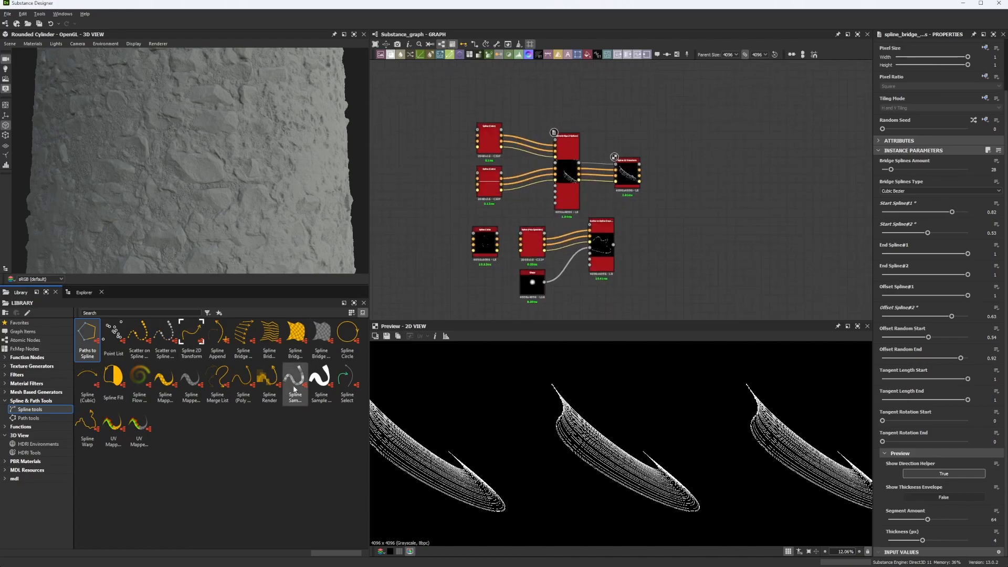
drag(269, 382, 709, 183)
double_click(708, 184)
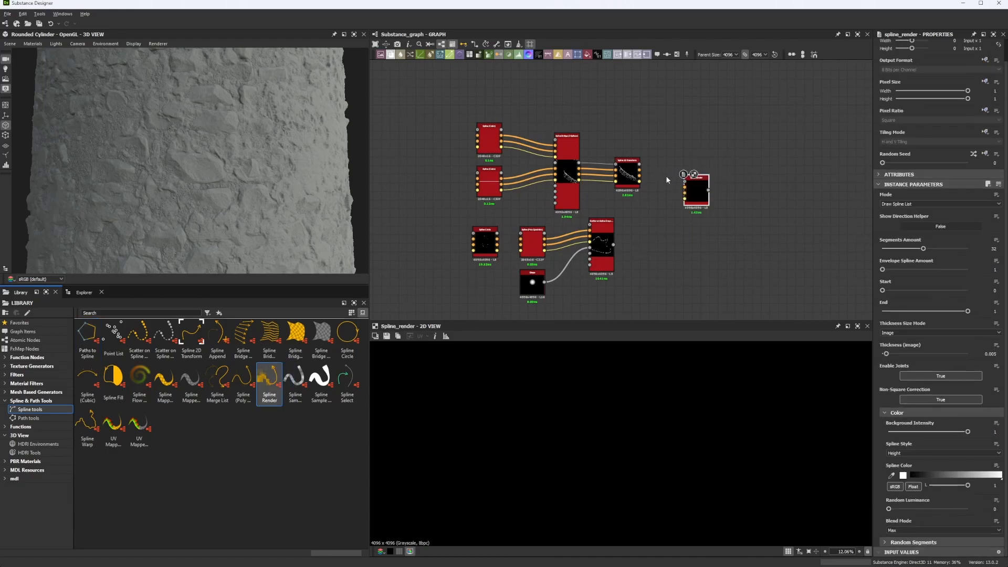
Step: Connect the Spline 2D Transform's coords, data and amount outputs to the Spline Render node and place the two nodes close together
scroll(682, 170, up, 3)
drag(593, 155, 672, 195)
click(607, 201)
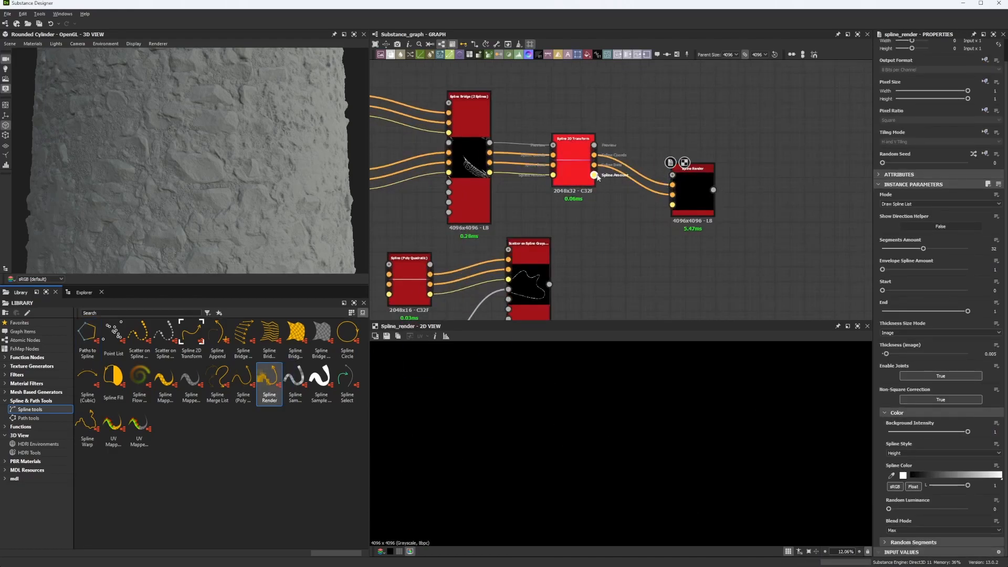
scroll(656, 223, down, 4)
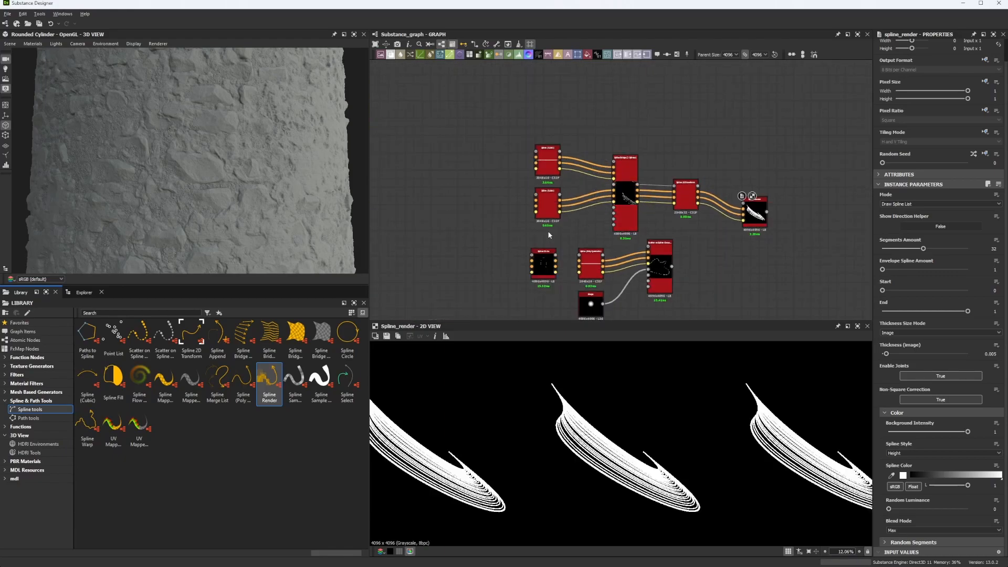
drag(756, 213, 730, 196)
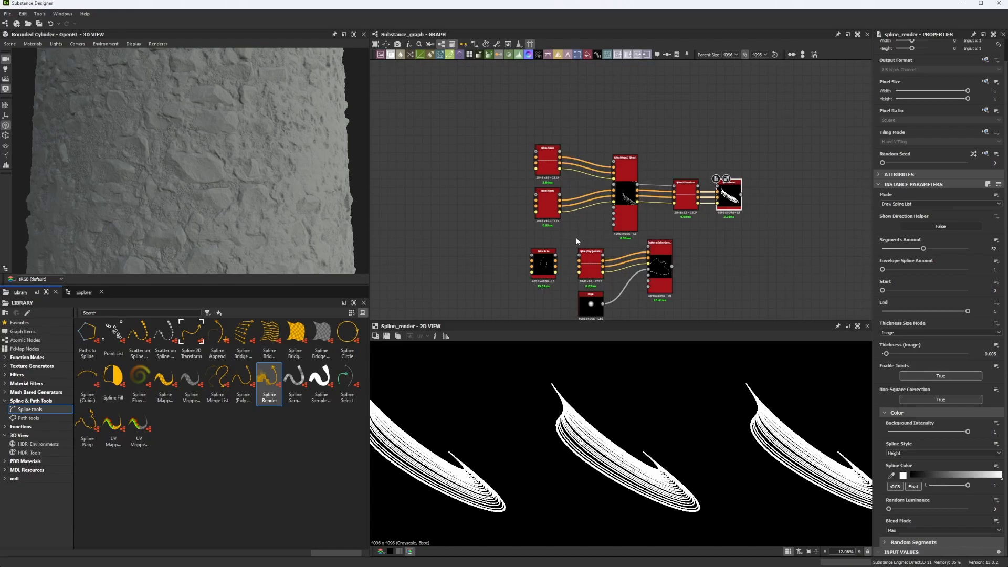
Step: Add a Spline (Poly Quadratic) node in the empty graph area beside the existing network
middle_drag(521, 241, 557, 238)
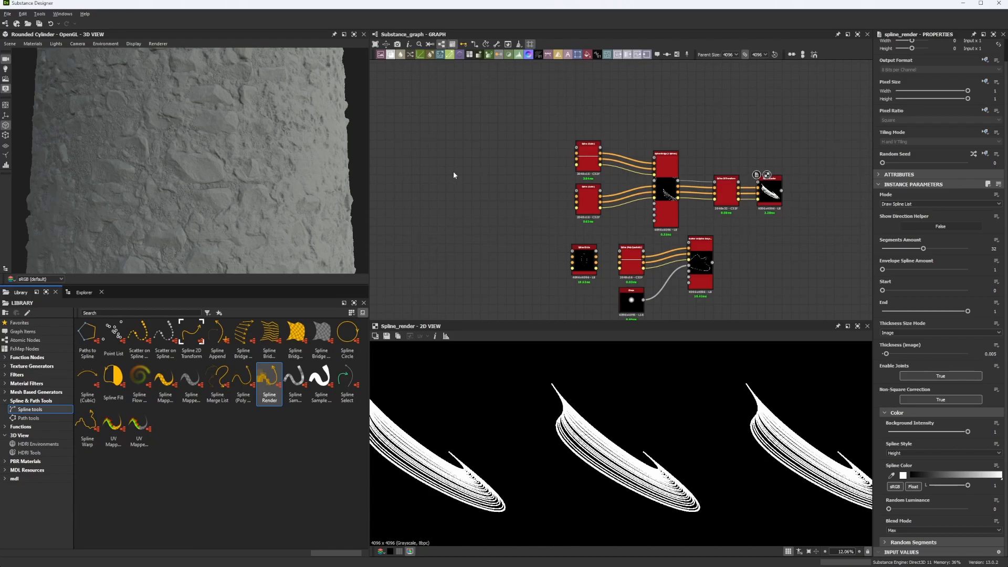
key(space)
text(spline)
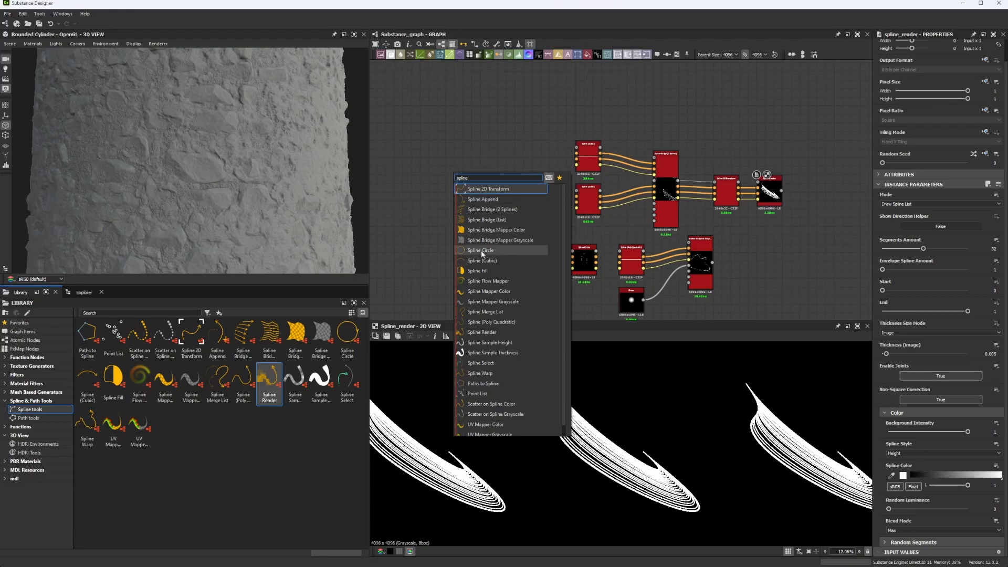
click(480, 322)
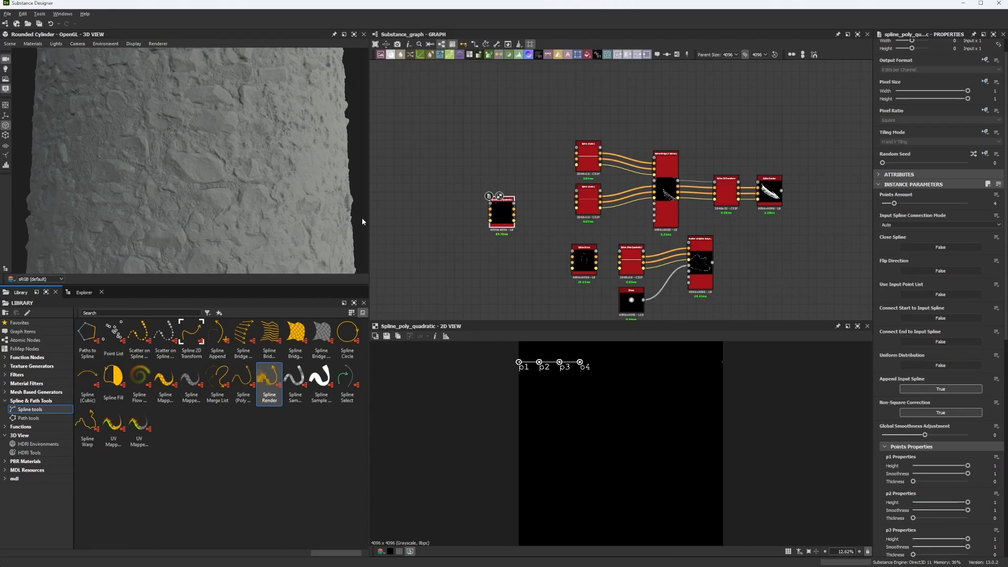
Step: Narrow the library area, move the existing node network up out of the way and isolate the Spline (Poly Quadratic) node in clear space
drag(369, 217, 141, 211)
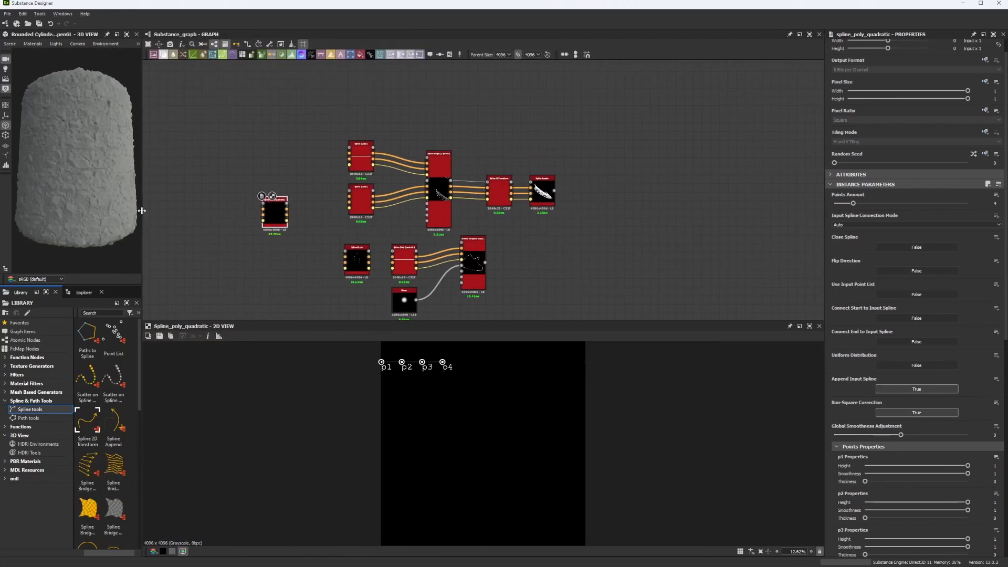
drag(347, 132, 562, 294)
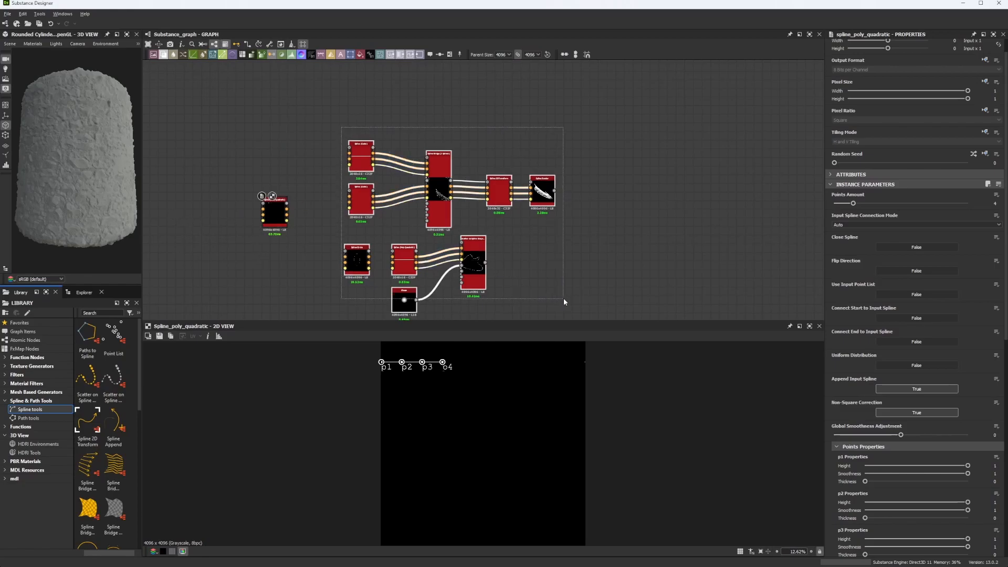
drag(449, 218, 423, 69)
drag(274, 211, 378, 277)
middle_drag(473, 272, 476, 231)
scroll(408, 260, up, 3)
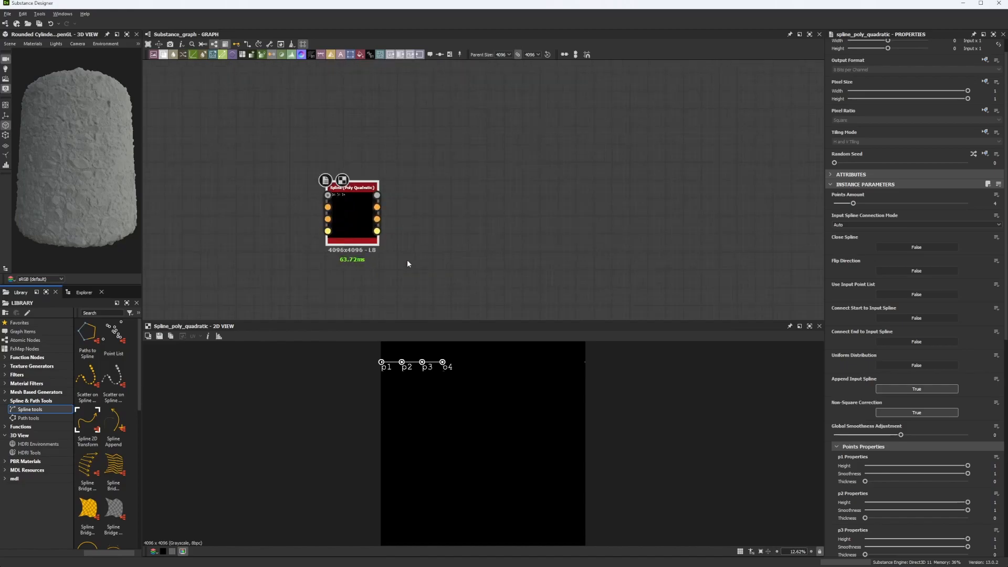
middle_drag(407, 259, 415, 250)
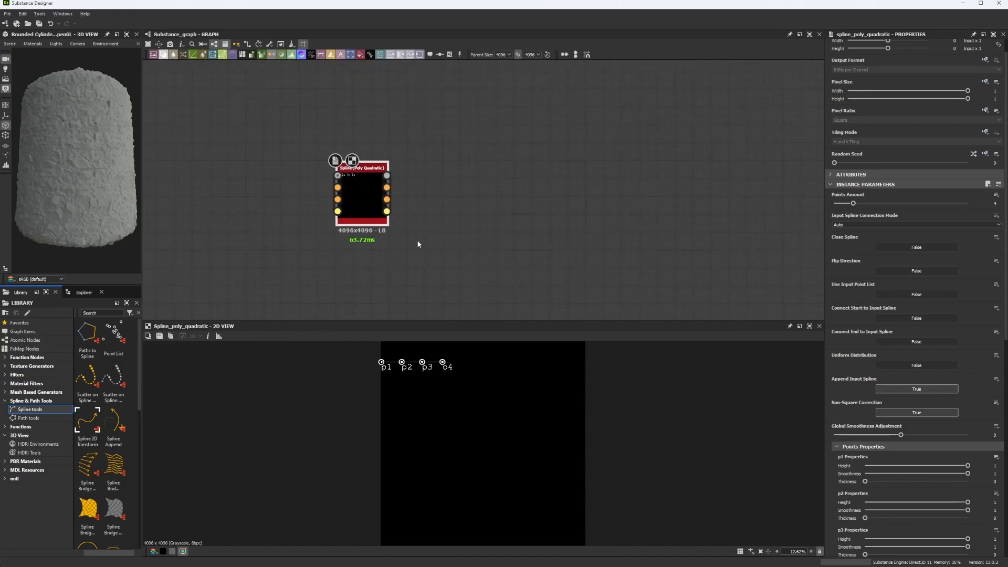
middle_drag(447, 121, 505, 297)
middle_drag(518, 95, 578, 177)
middle_drag(518, 263, 514, 260)
key(f)
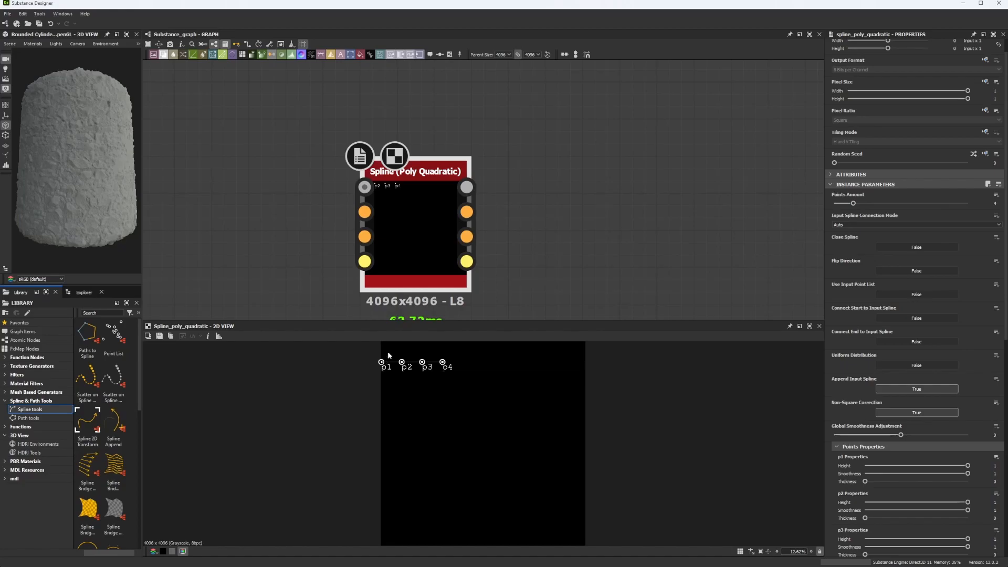
scroll(338, 225, down, 2)
key(space)
text(gradi)
key(Return)
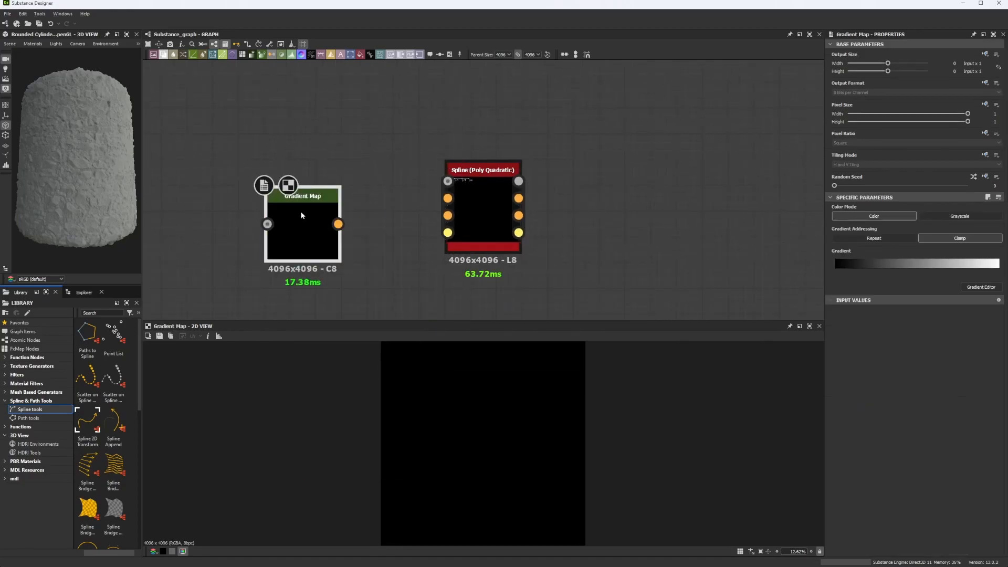
drag(323, 204, 338, 194)
scroll(415, 212, up, 1)
scroll(415, 212, up, 1)
middle_drag(414, 212, 396, 206)
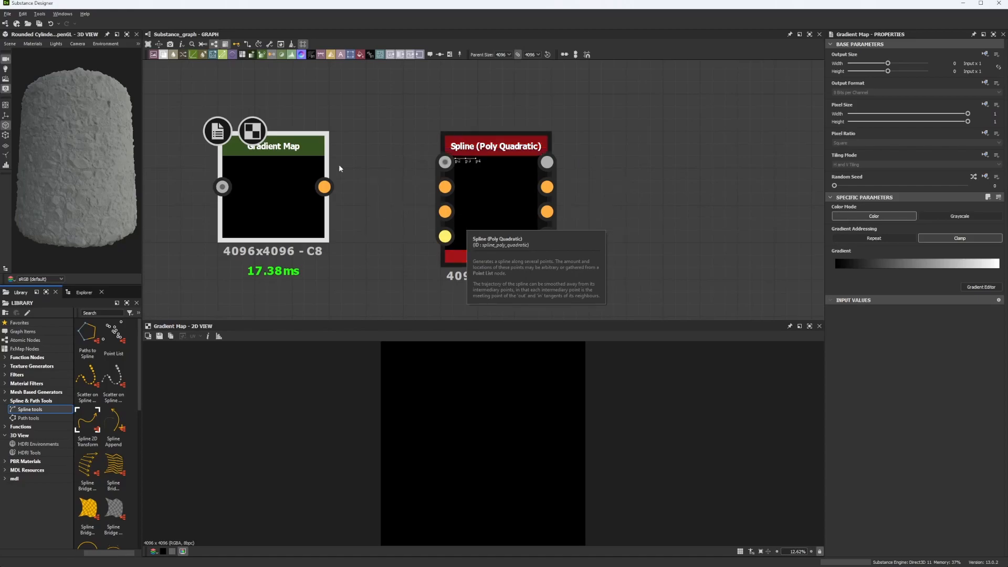
key(Delete)
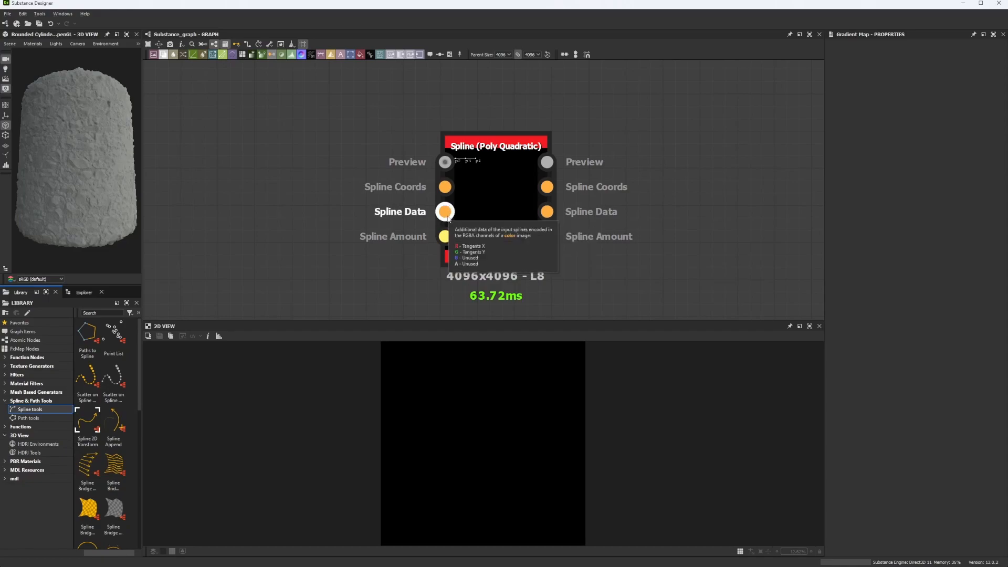
Step: Set the Spline (Poly Quadratic) node's Points Amount to 10 and add a Spline (Cubic) node beside it
middle_drag(553, 112, 503, 112)
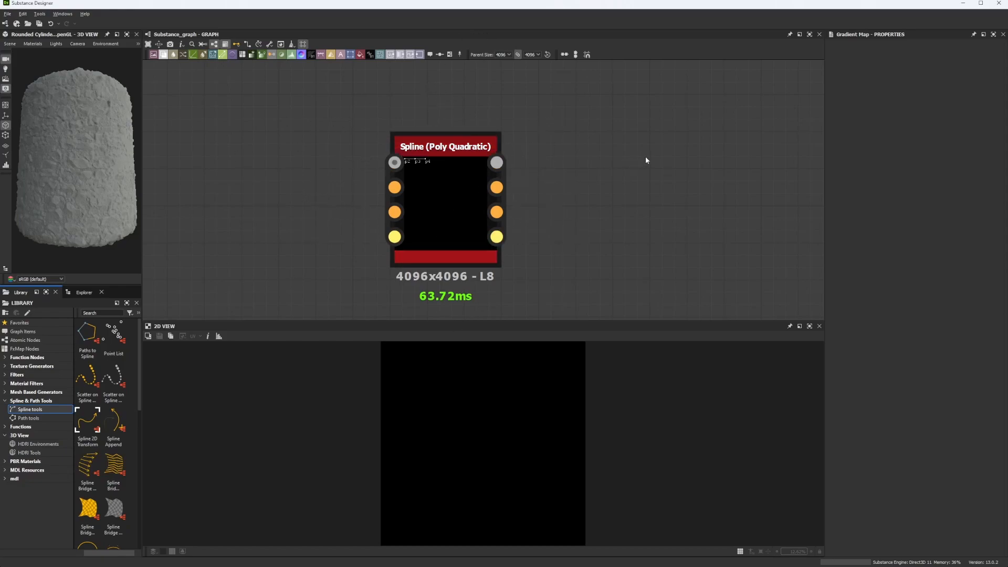
click(424, 220)
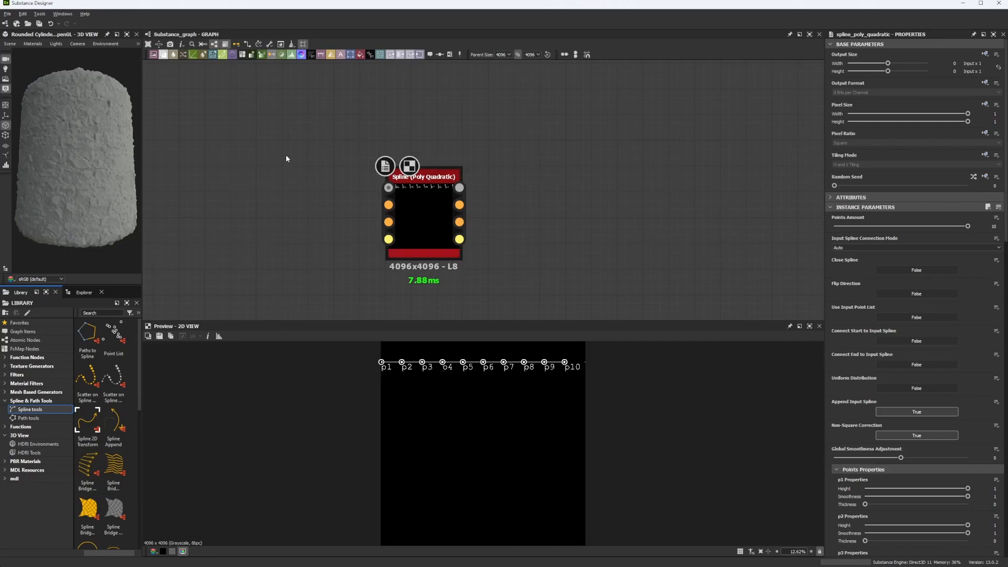
key(space)
text(spline)
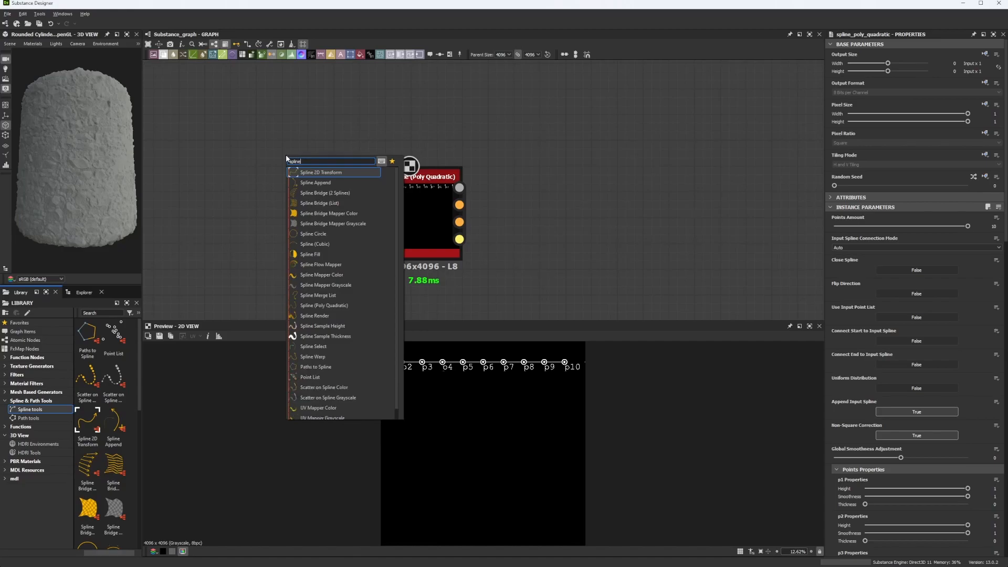
click(332, 244)
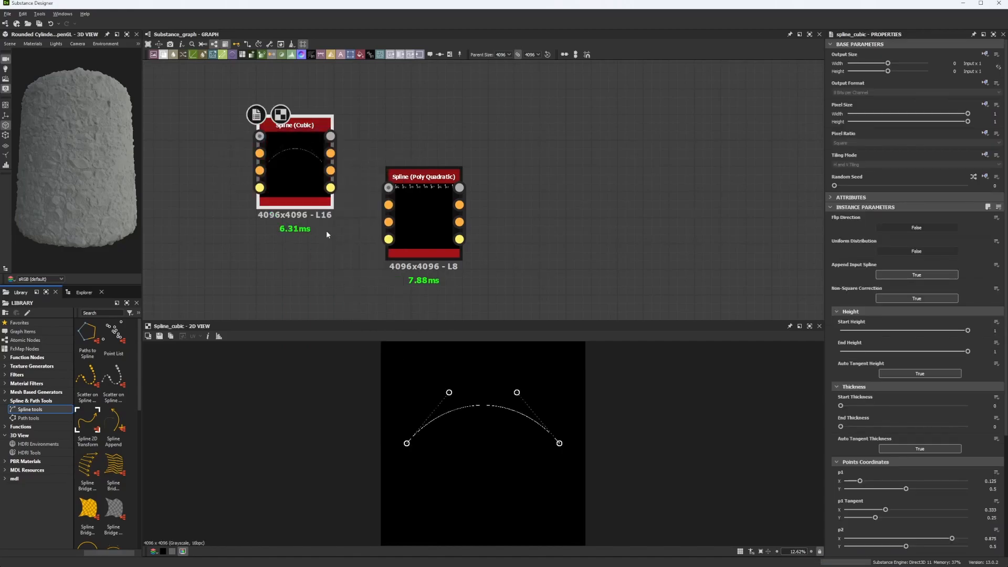
Step: Move point p1 of the Poly Quadratic spline to about X 0.11, Y 0.46 and set Points Amount to 4
click(420, 242)
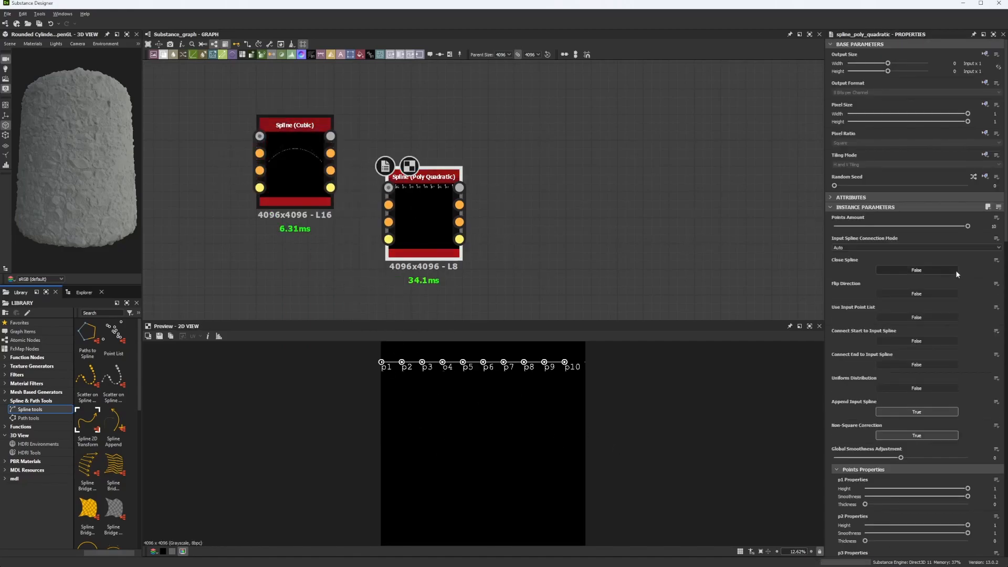
drag(949, 227, 1007, 228)
drag(382, 362, 406, 439)
double_click(995, 227)
text(4)
key(Return)
Step: Reposition the spline's points p2 to about (0.36, 0.84), p3 to about (0.66, 0.14) and p4 to about (0.74, 0.51)
drag(443, 362, 515, 370)
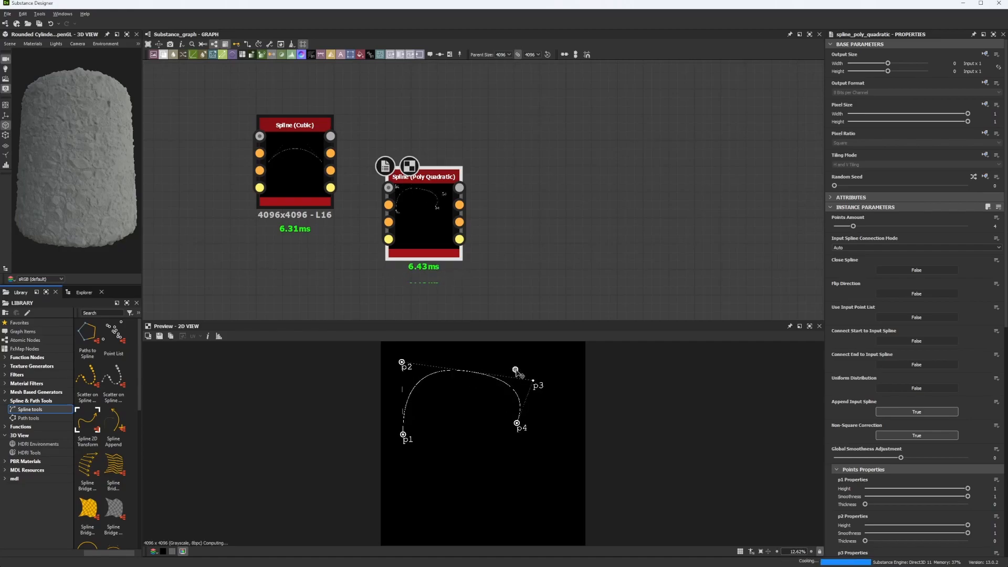
drag(401, 362, 455, 512)
drag(525, 429, 538, 451)
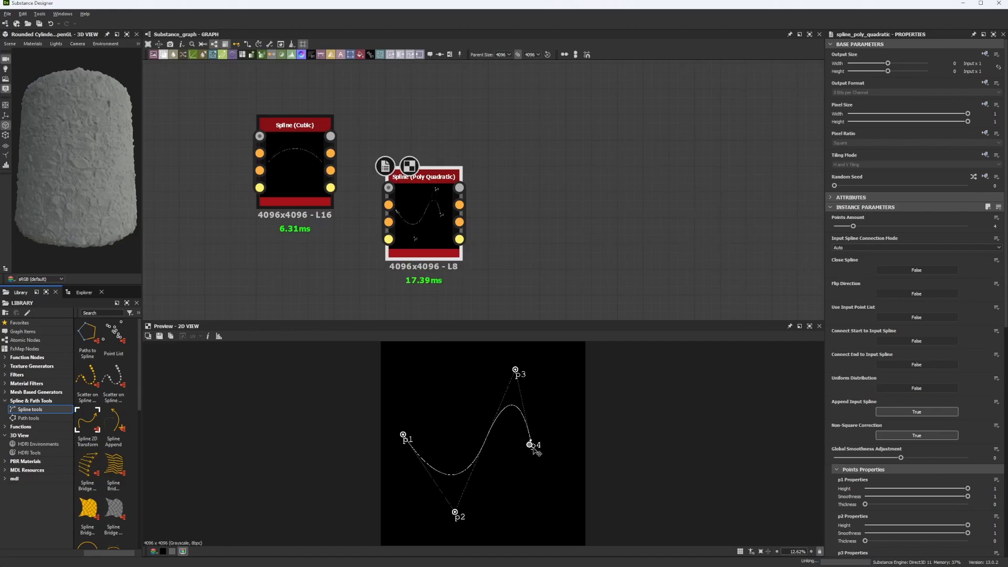
Step: Switch the Poly Quadratic spline's Flip Direction on and back off
click(913, 292)
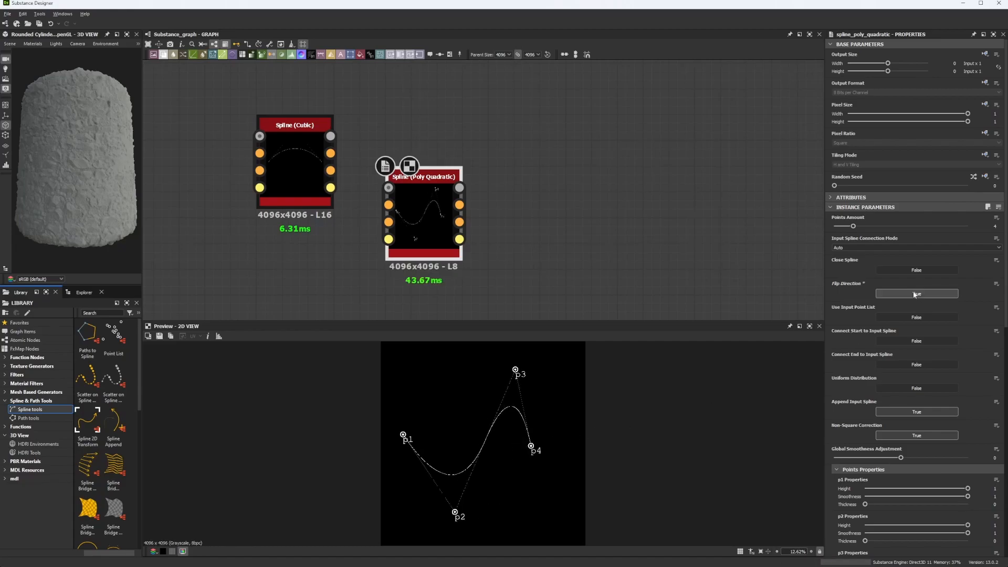
click(914, 293)
Step: Set the Poly Quadratic spline's preview Points Label Size to 0
scroll(898, 363, down, 3)
scroll(898, 361, down, 6)
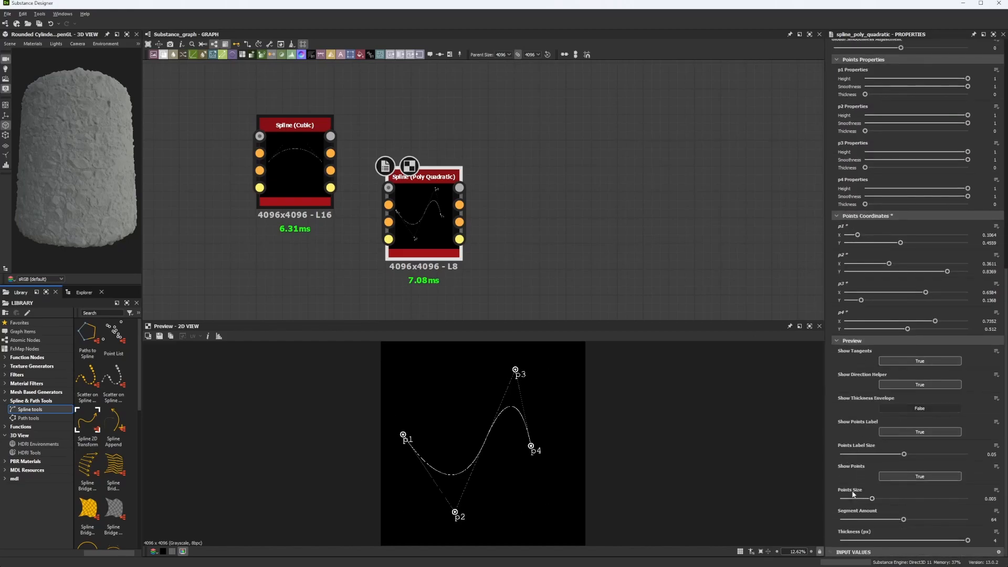
drag(903, 453, 820, 444)
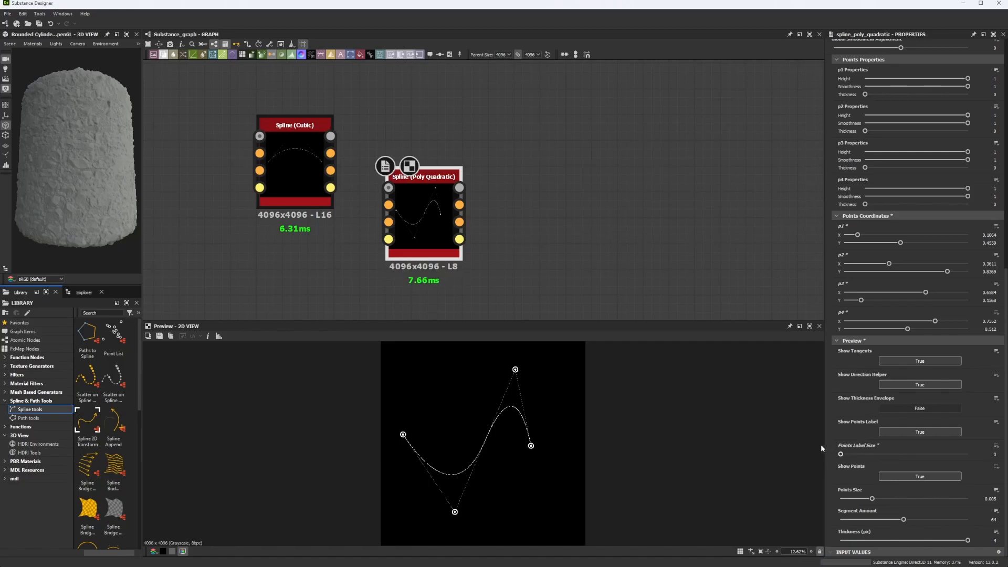
Step: Toggle Show Points off and back on, undoing the accidental Points Label Size change
click(899, 477)
click(899, 475)
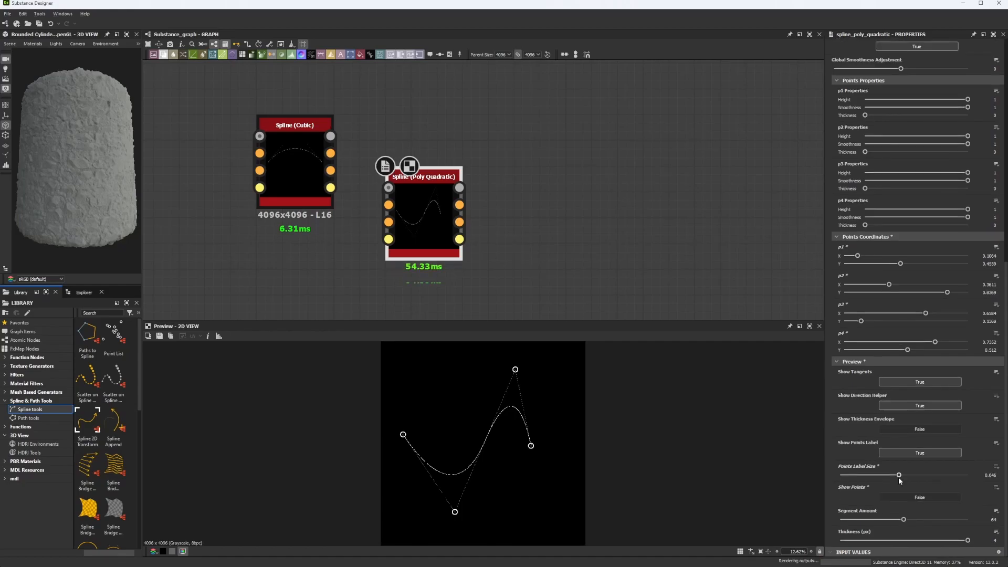
key(ctrl+z)
click(892, 497)
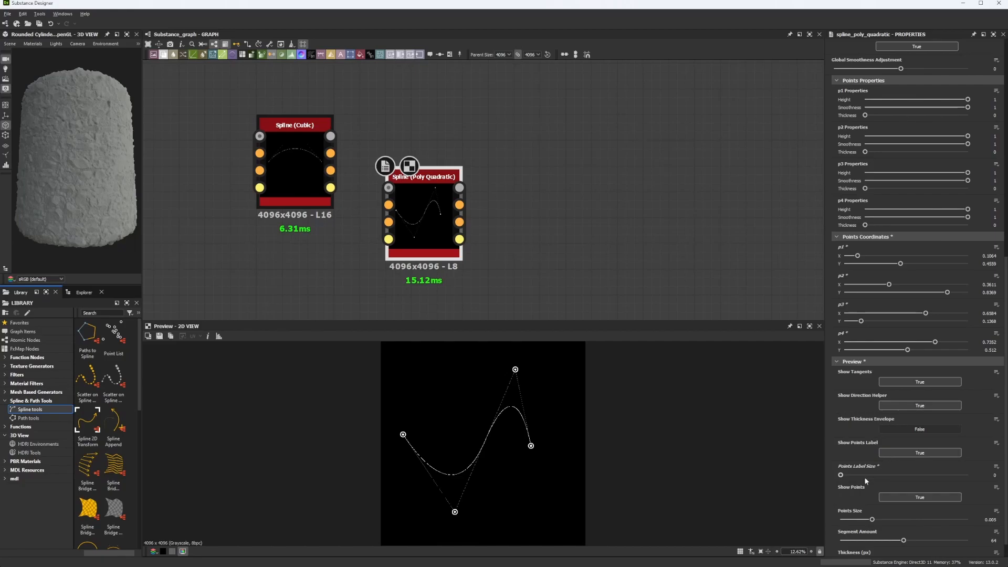
Step: Set the Points Label Size to about 0.053, then turn off Show Points Label for the Poly Quadratic spline
drag(866, 475, 908, 476)
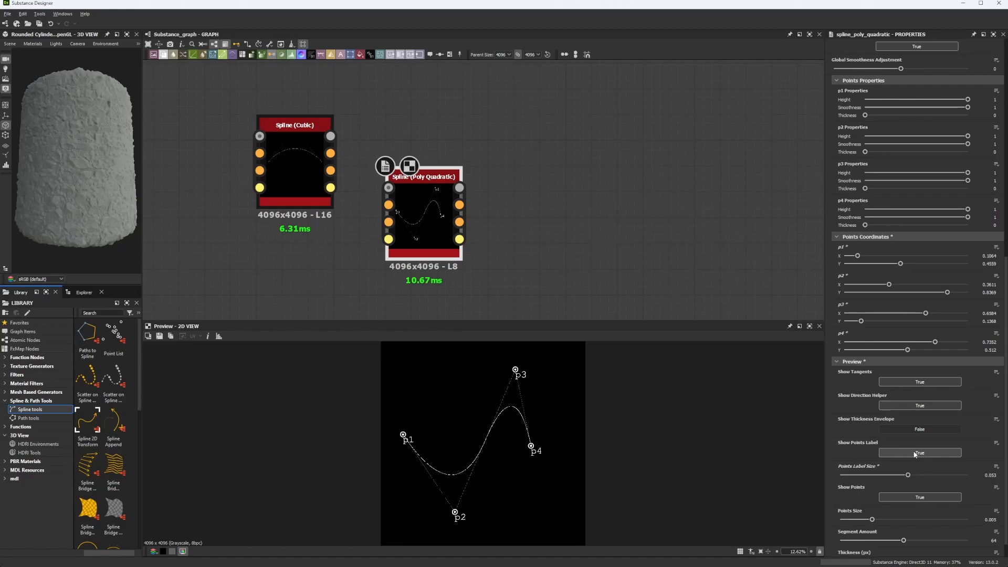
click(909, 453)
scroll(484, 478, up, 3)
scroll(483, 477, down, 3)
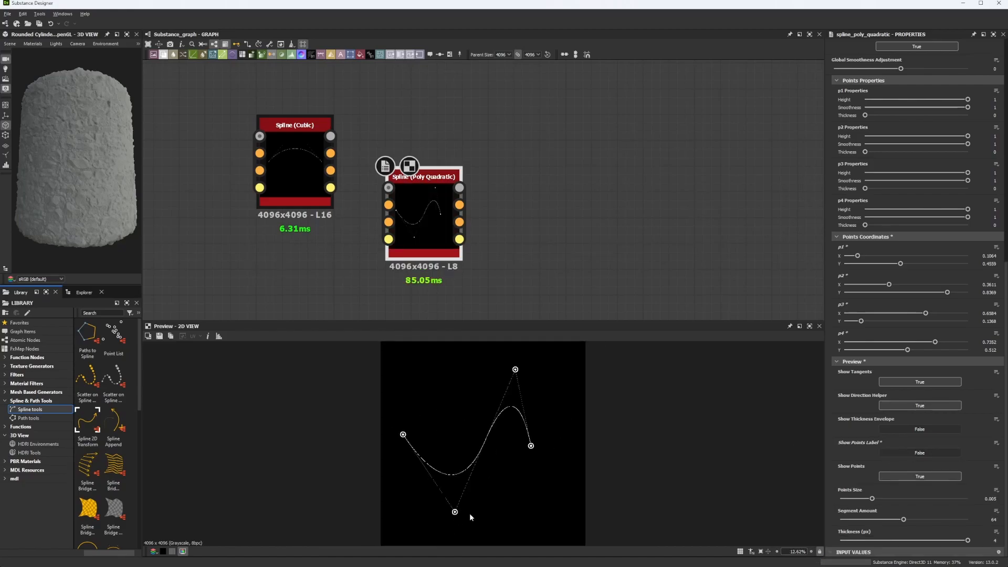
Step: Move the spline's point p2 to about (0.45, 0.65) and set p1's X coordinate to about 0.25
drag(456, 512, 473, 473)
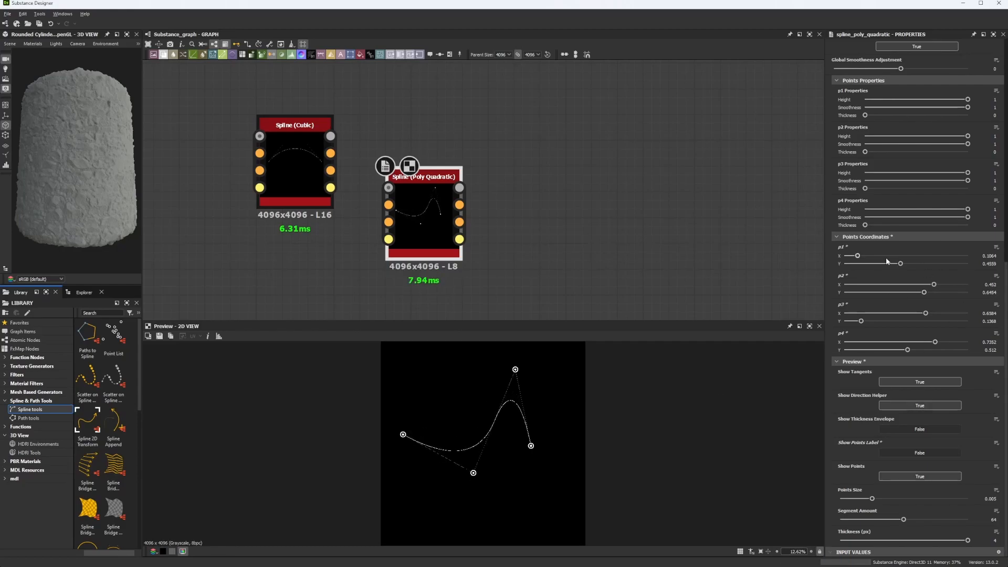
mouse_move(868, 256)
mouse_down()
mouse_move(899, 256)
mouse_move(861, 256)
mouse_move(876, 259)
mouse_up()
scroll(877, 283, up, 5)
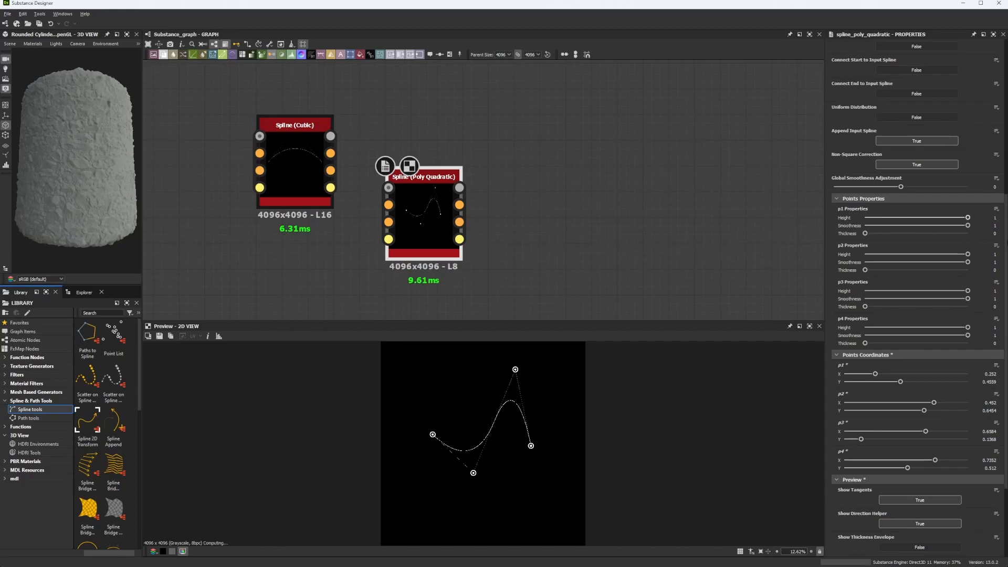
Step: Lower point p1's Height to about 0.1 while checking the start of the spline up close
scroll(454, 447, up, 10)
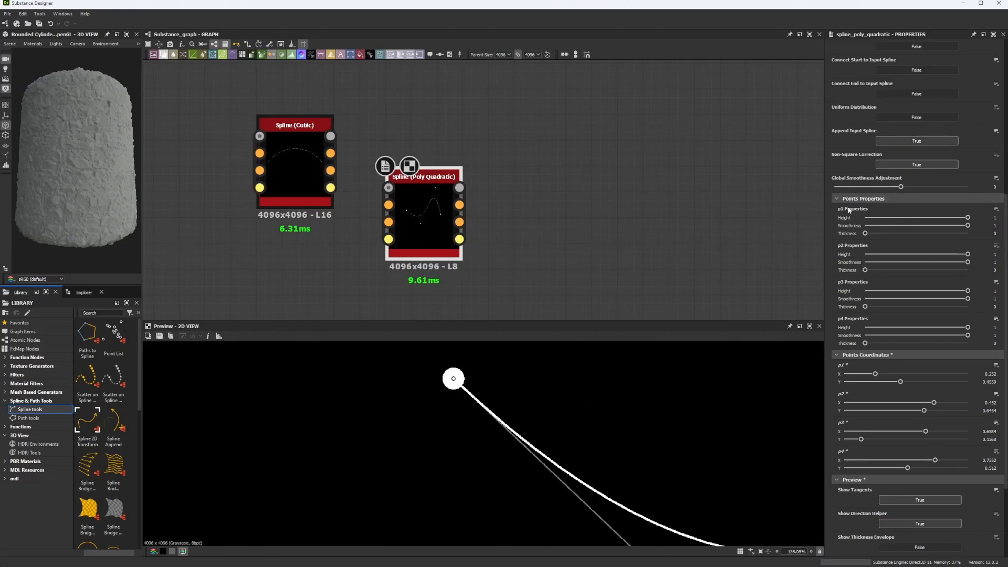
drag(968, 218, 875, 221)
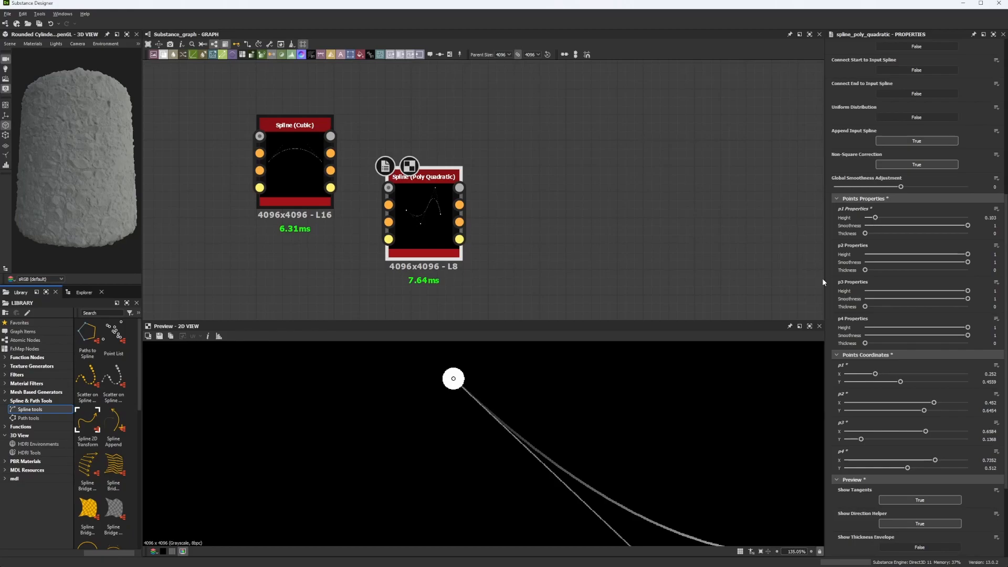
scroll(672, 434, down, 8)
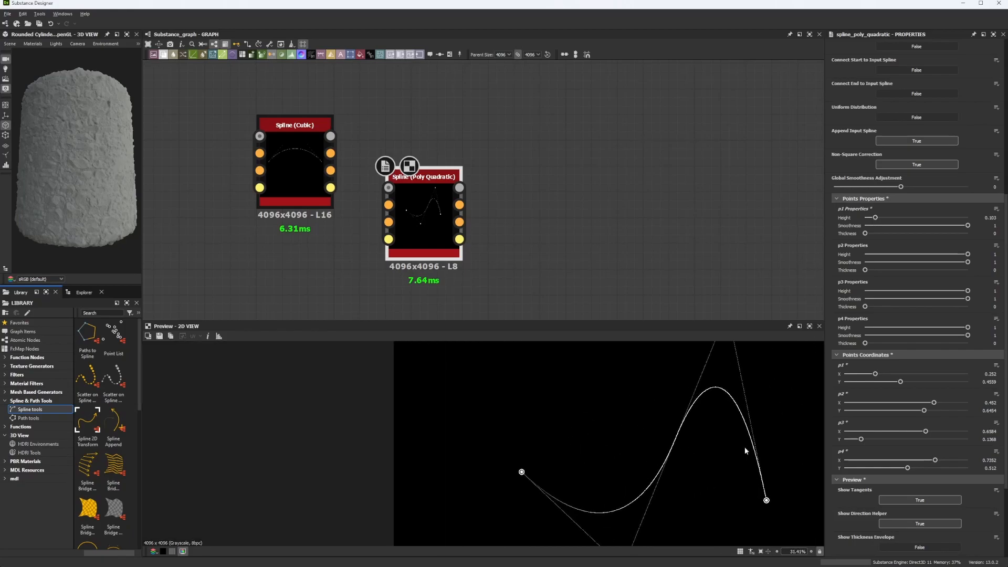
Step: Reposition point p3 to about (0.64, 0.51) and p4 to about (0.23, 0.47), close to p1
middle_drag(745, 443, 761, 473)
drag(738, 347, 728, 537)
middle_drag(722, 484, 734, 430)
drag(784, 488, 531, 463)
Step: Try p1's Thickness and Height at 1, then set Height to about 0.4 and Thickness back to 0
scroll(531, 465, up, 10)
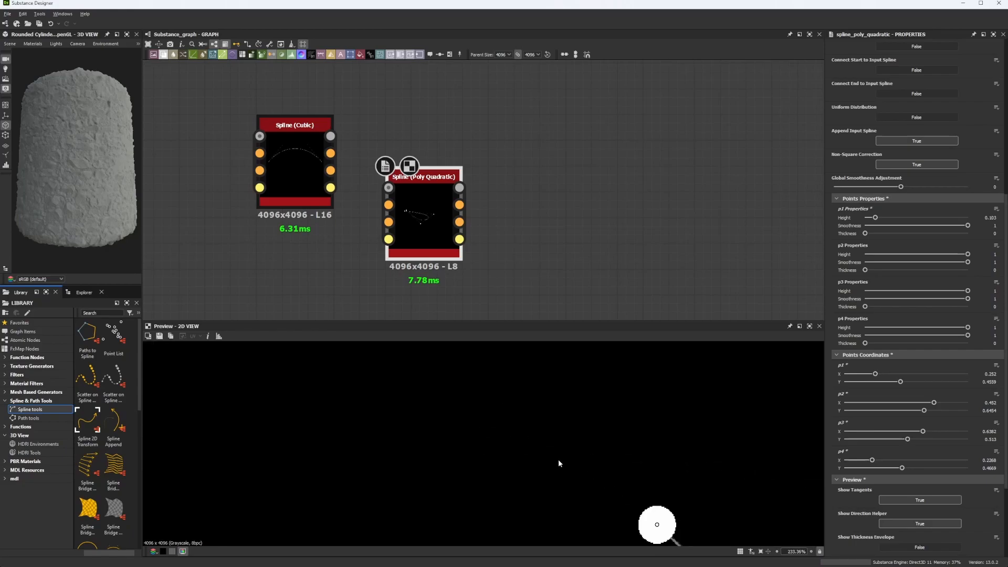
middle_drag(640, 519, 565, 463)
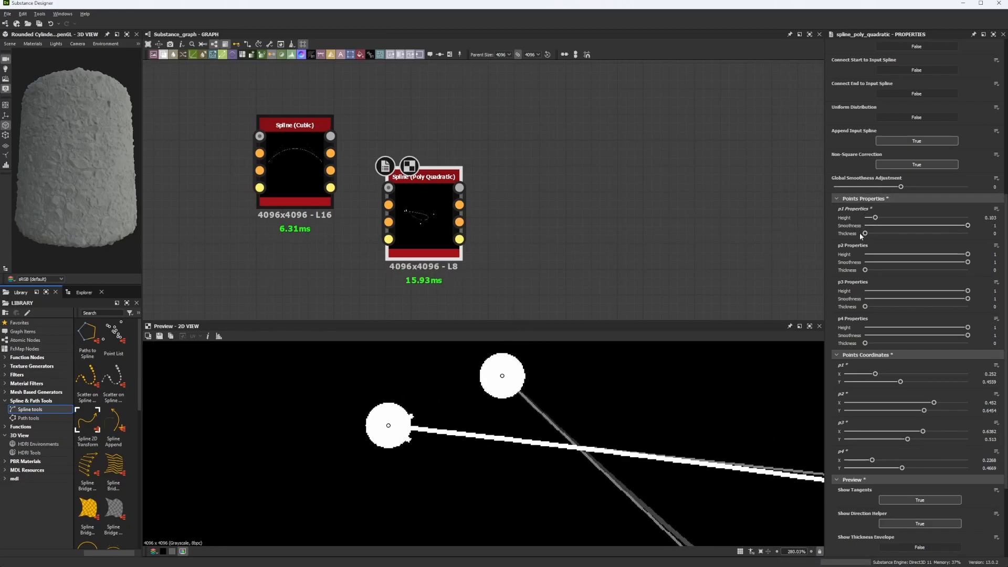
drag(867, 234, 971, 223)
drag(875, 218, 975, 222)
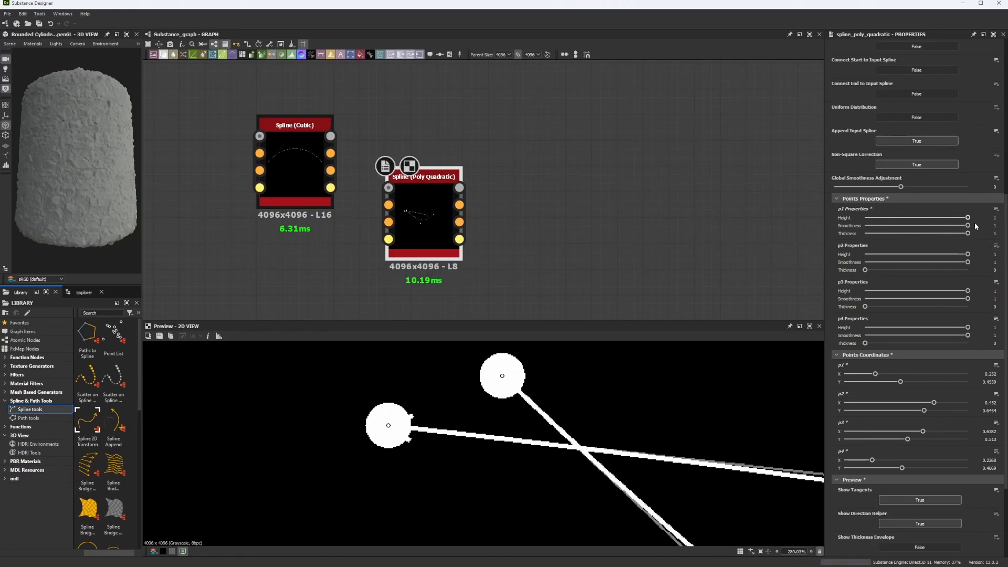
mouse_move(911, 234)
mouse_down()
mouse_move(847, 231)
mouse_move(868, 218)
mouse_move(907, 227)
mouse_up()
scroll(638, 257, up, 2)
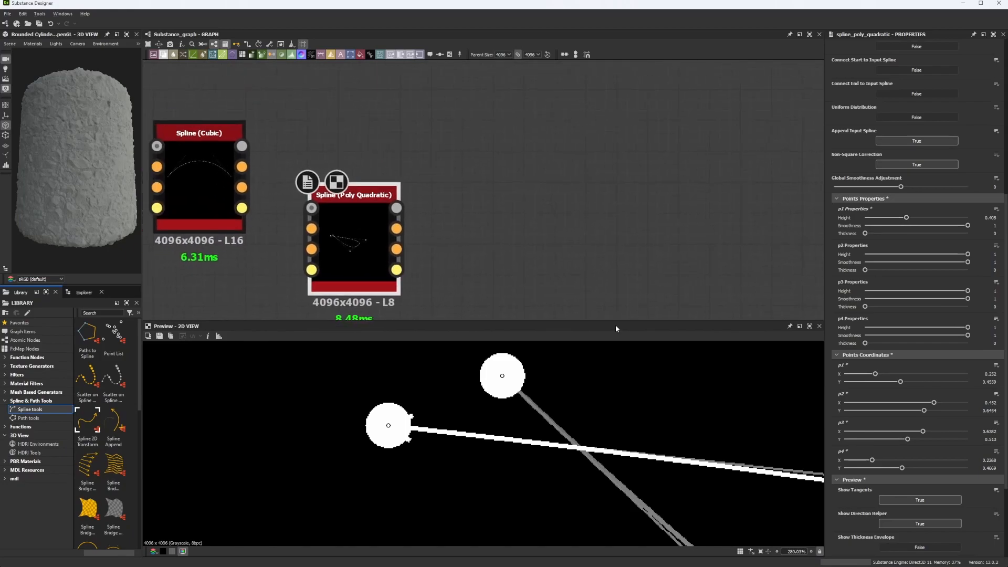
Step: Move the Spline (Poly Quadratic) node up and to the left of the Spline (Cubic) node
scroll(552, 394, down, 10)
scroll(530, 236, down, 3)
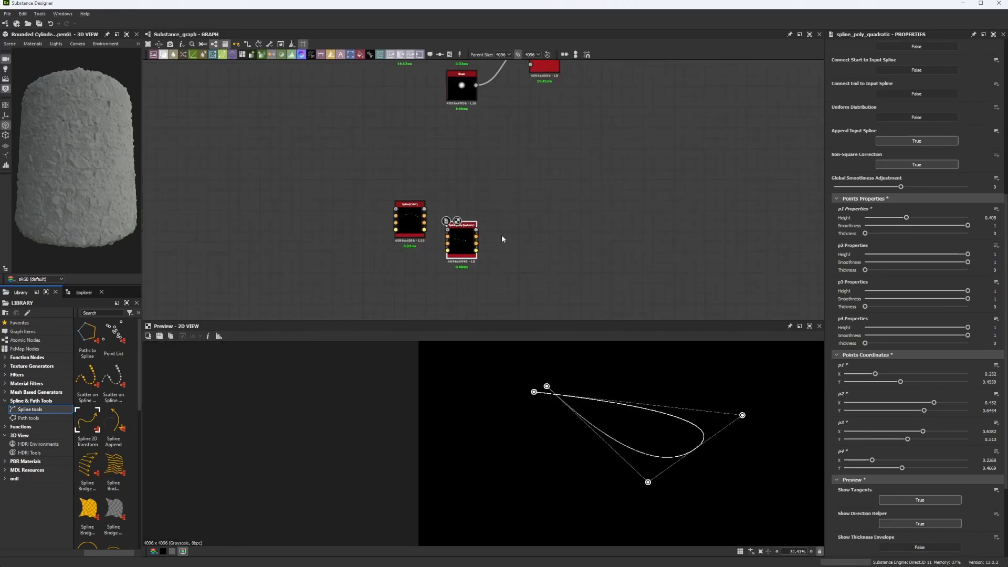
drag(461, 235, 347, 122)
scroll(914, 367, up, 3)
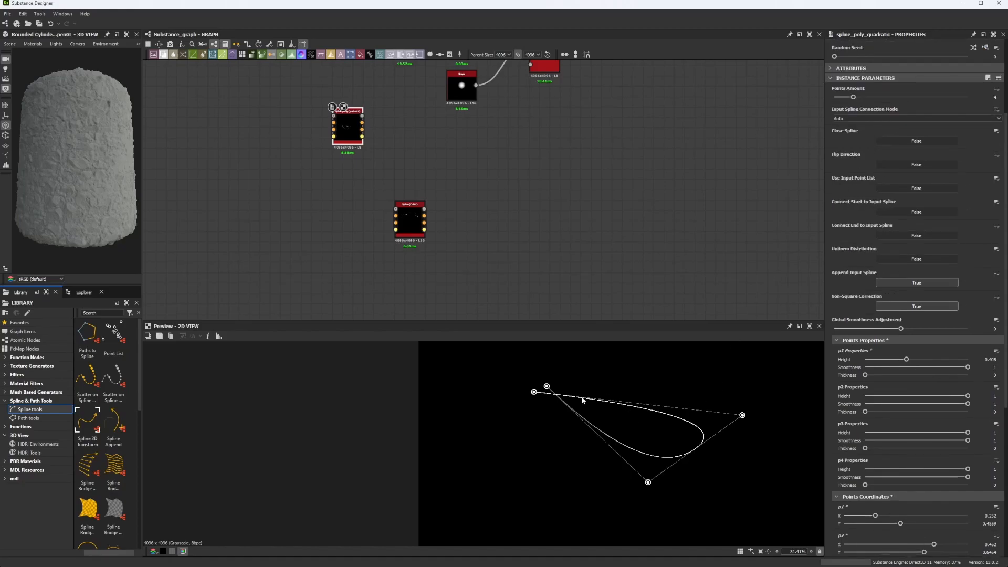
Step: Turn off Show Points in the spline's preview and inspect the direction arrow at its end point
scroll(581, 398, up, 8)
middle_drag(582, 398, 593, 430)
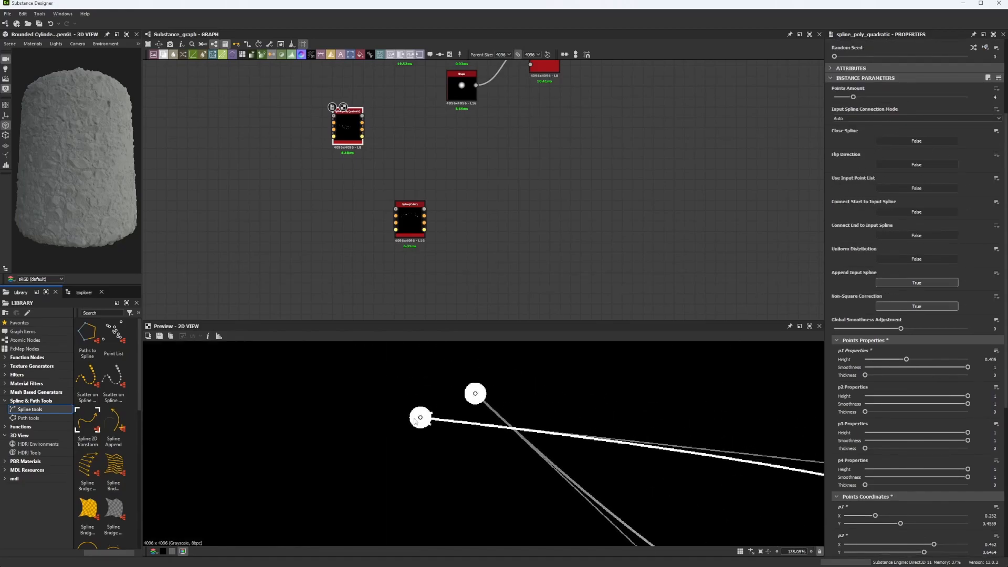
scroll(975, 395, down, 5)
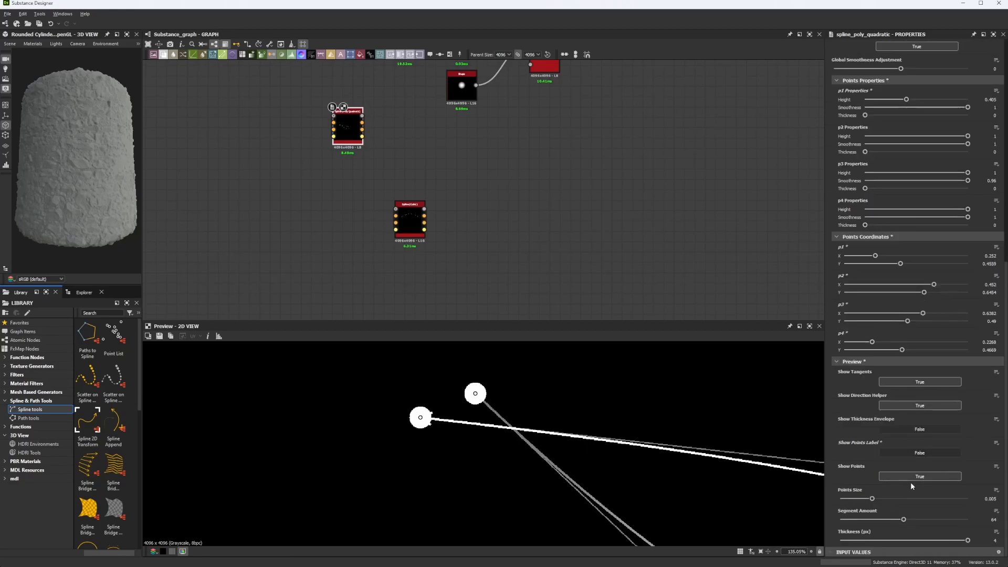
click(910, 477)
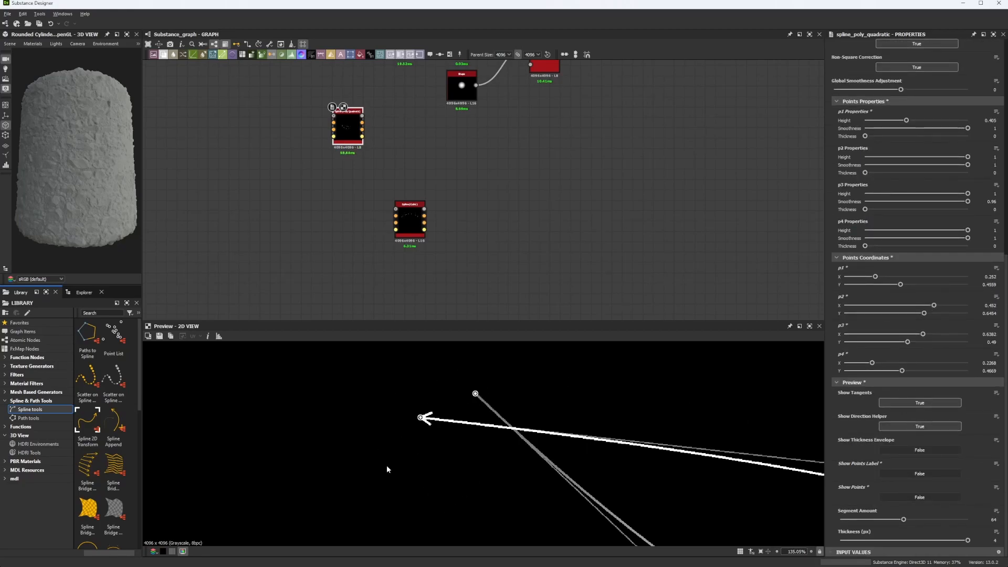
scroll(441, 428, up, 6)
middle_drag(462, 456, 449, 499)
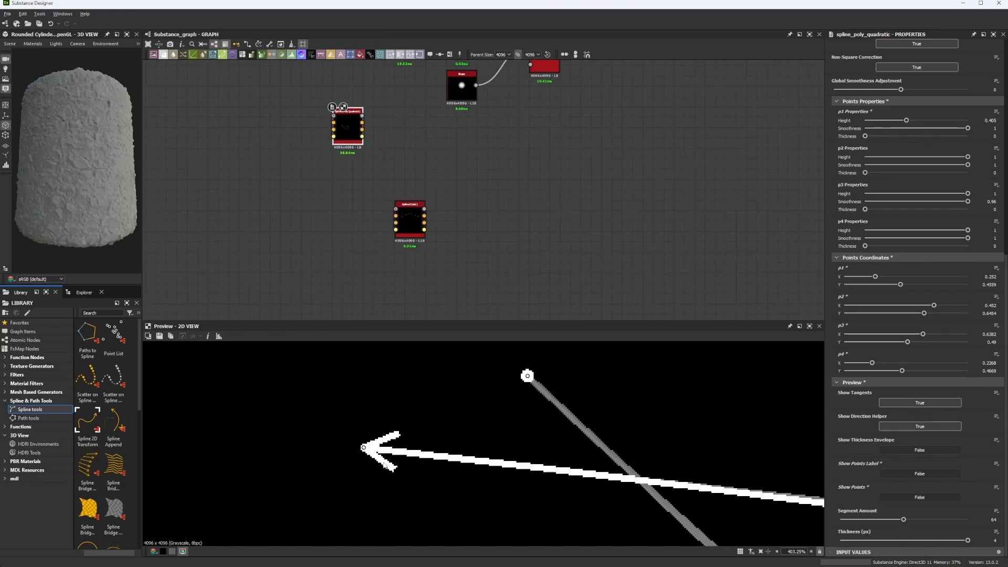
Step: Raise the spline's Points Amount to 6 and inspect the extended curve in the preview
scroll(940, 336, up, 10)
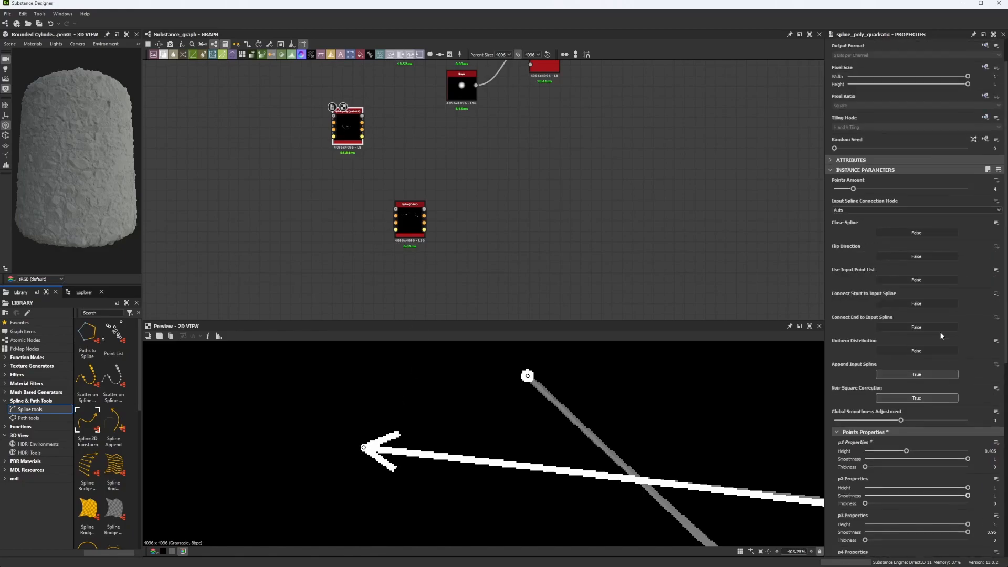
drag(853, 189, 884, 189)
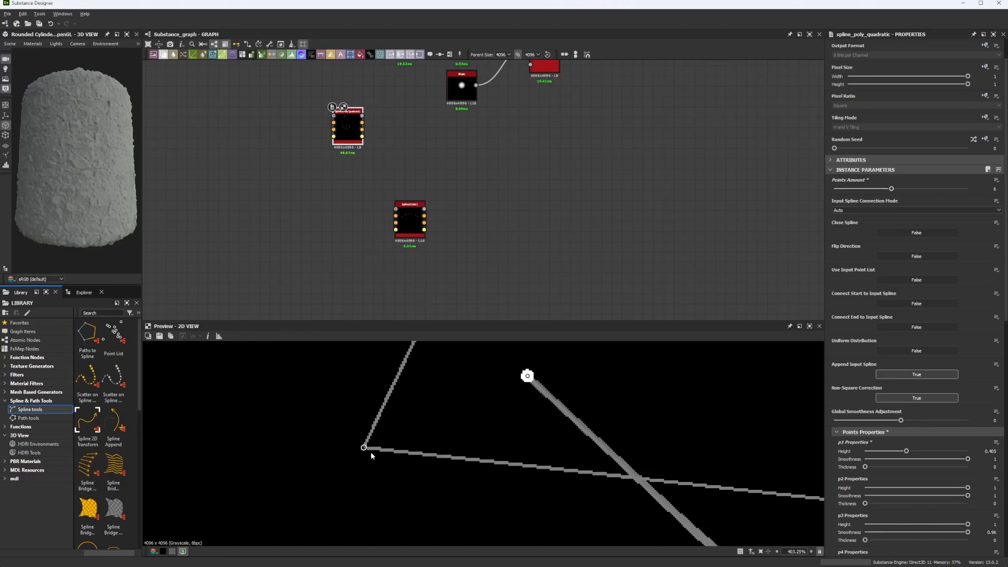
scroll(514, 403, down, 5)
middle_drag(512, 395, 472, 546)
scroll(554, 416, down, 5)
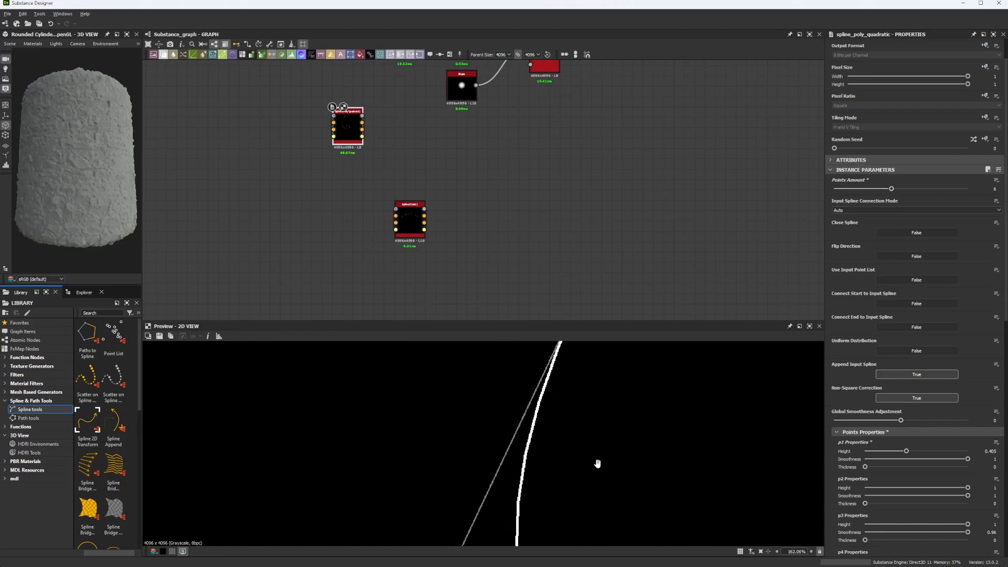
scroll(495, 428, down, 4)
middle_drag(492, 437, 532, 359)
scroll(480, 474, up, 5)
scroll(467, 420, up, 3)
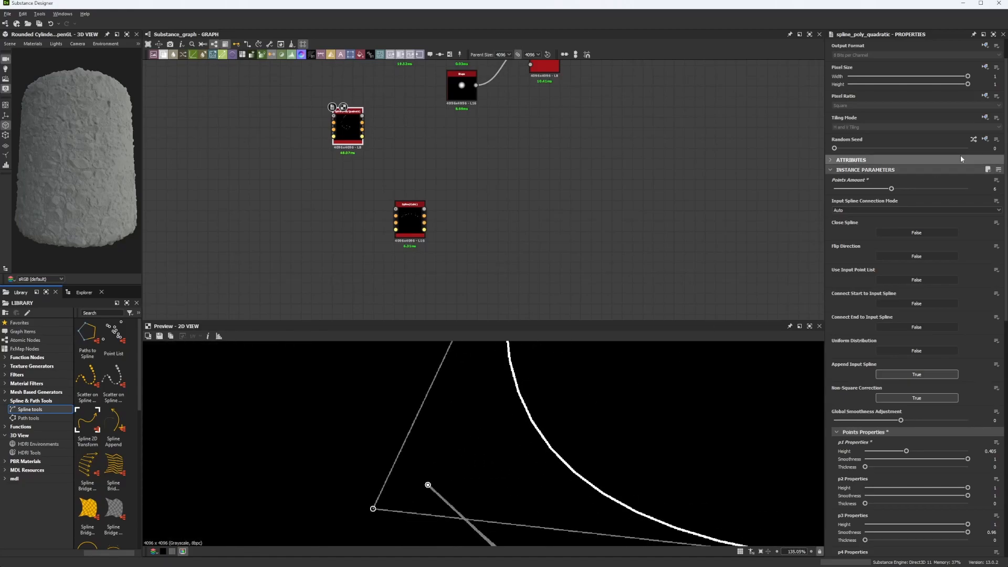
Step: Dismiss the parameter exposure dialog and set the spline's Points Amount back to 4
click(996, 180)
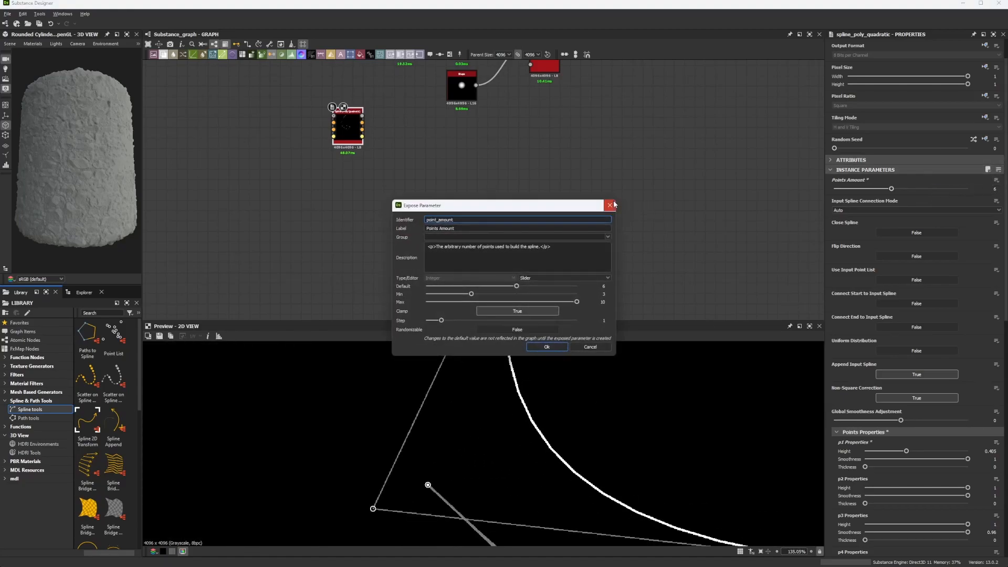
click(604, 346)
drag(991, 188, 1006, 194)
text(4)
key(Return)
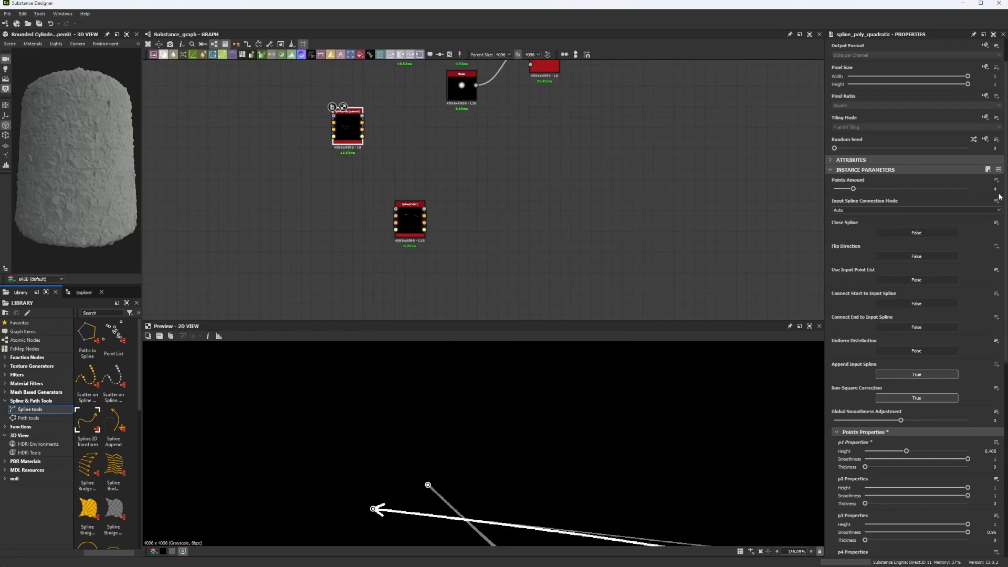
Step: Enable Close Spline and move point p1 to about (0.45, 0.44)
scroll(465, 439, up, 3)
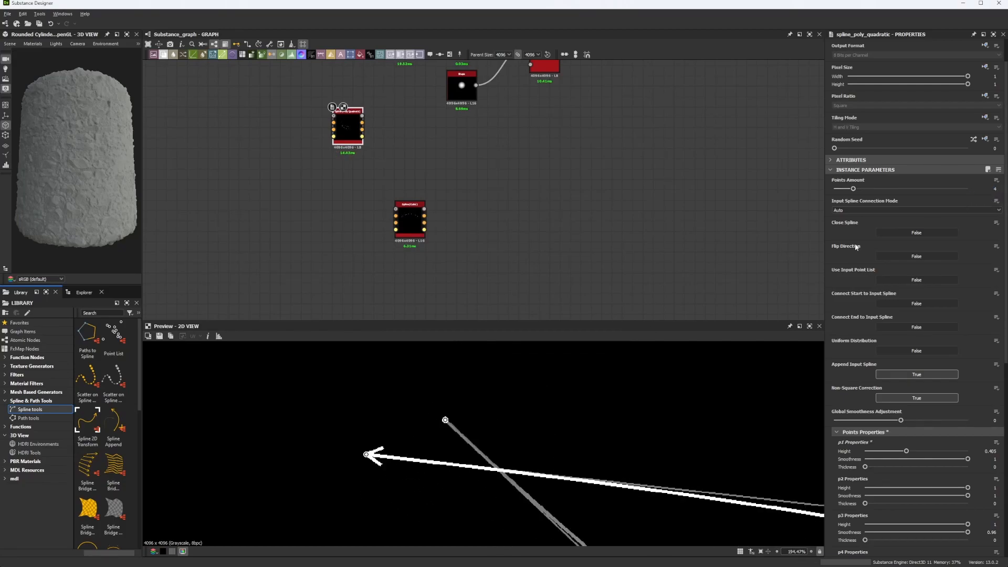
click(894, 233)
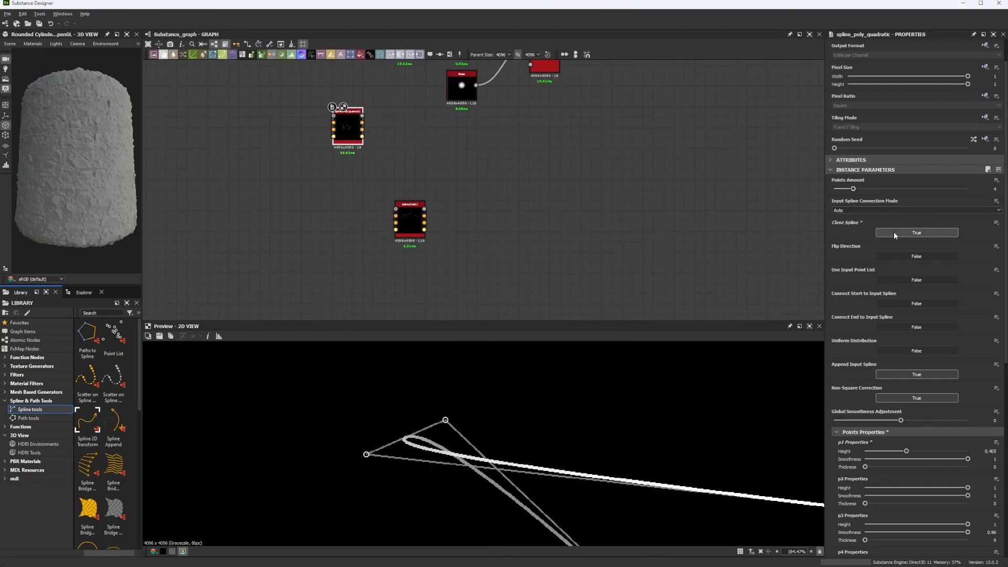
scroll(560, 454, down, 5)
middle_drag(565, 493, 400, 438)
drag(369, 372, 631, 353)
scroll(500, 447, down, 4)
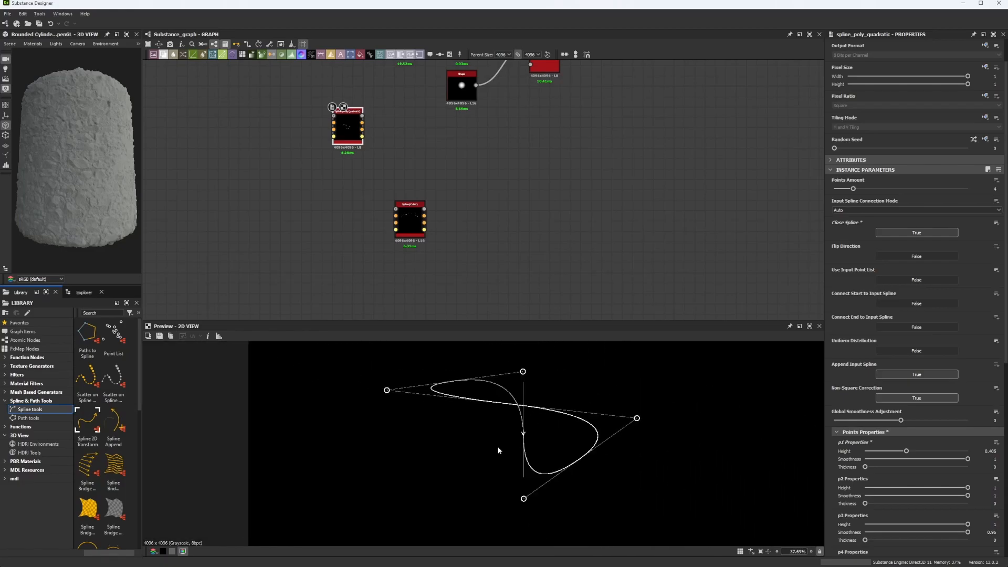
scroll(470, 410, up, 3)
scroll(465, 423, down, 4)
scroll(465, 423, up, 4)
scroll(525, 430, down, 4)
scroll(515, 423, up, 4)
scroll(512, 428, down, 4)
scroll(507, 435, down, 1)
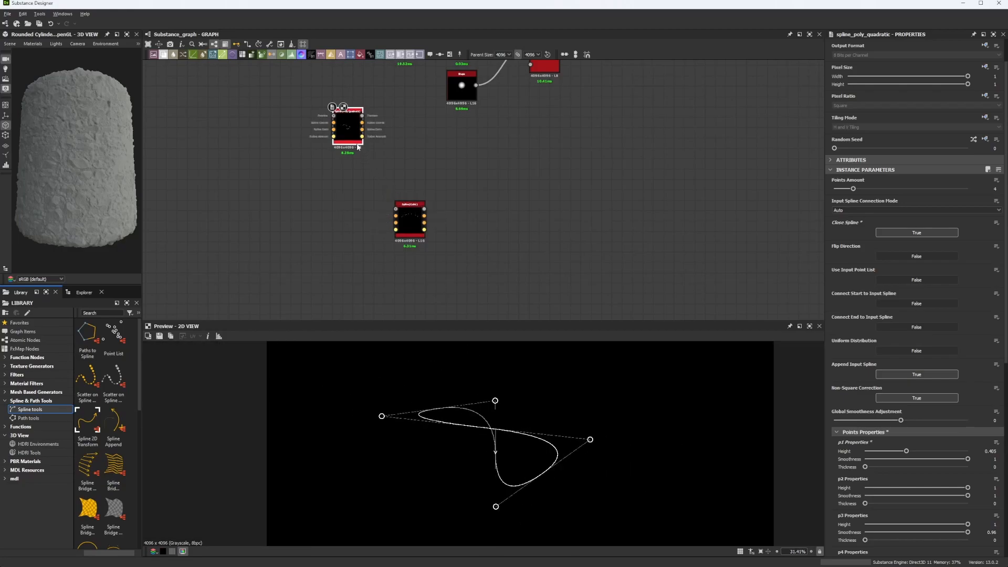
Step: Place the Spline (Poly Quadratic) node beside the Spline (Cubic) node and review its remaining parameters
drag(352, 135, 509, 229)
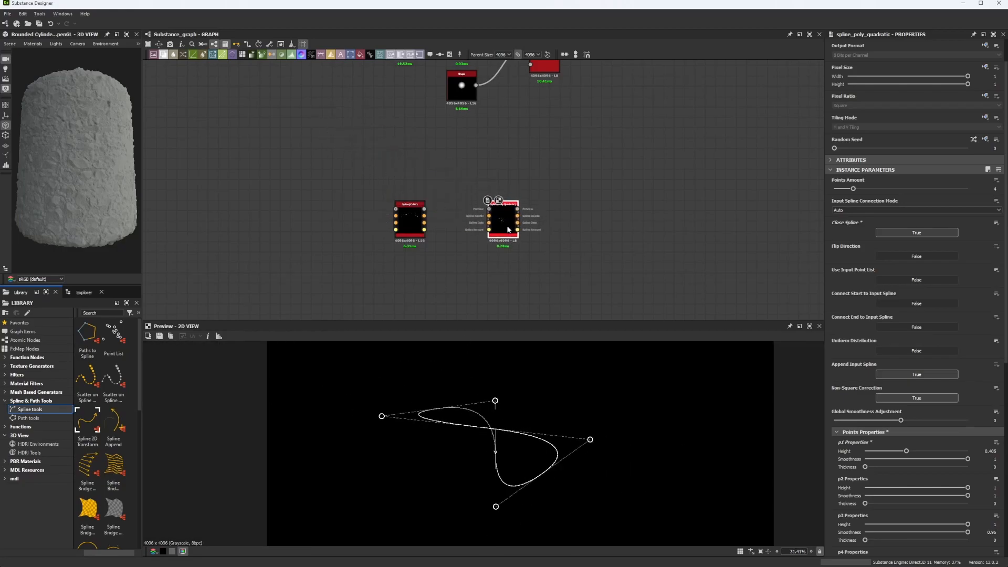
scroll(890, 315, down, 3)
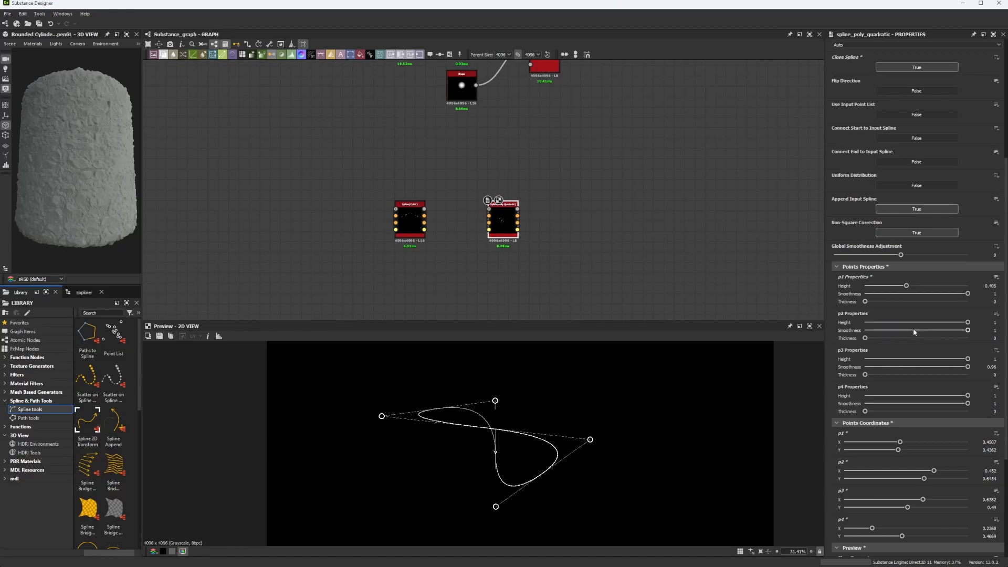
scroll(913, 332, down, 3)
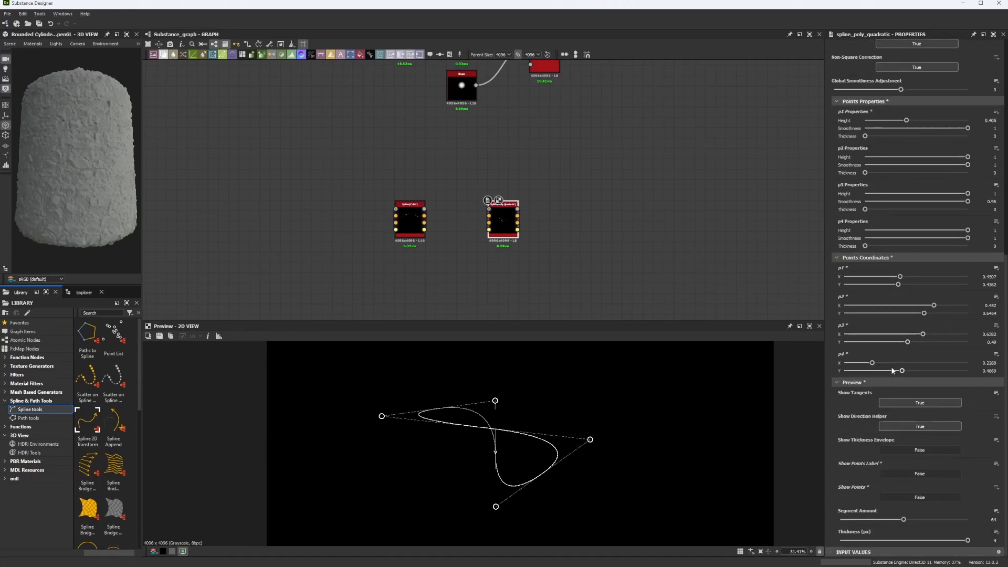
Step: Return to the bridged spline network and show the Spline Bridge (2 Splines) node in the 2D preview
middle_drag(550, 141, 547, 263)
middle_drag(686, 89, 683, 131)
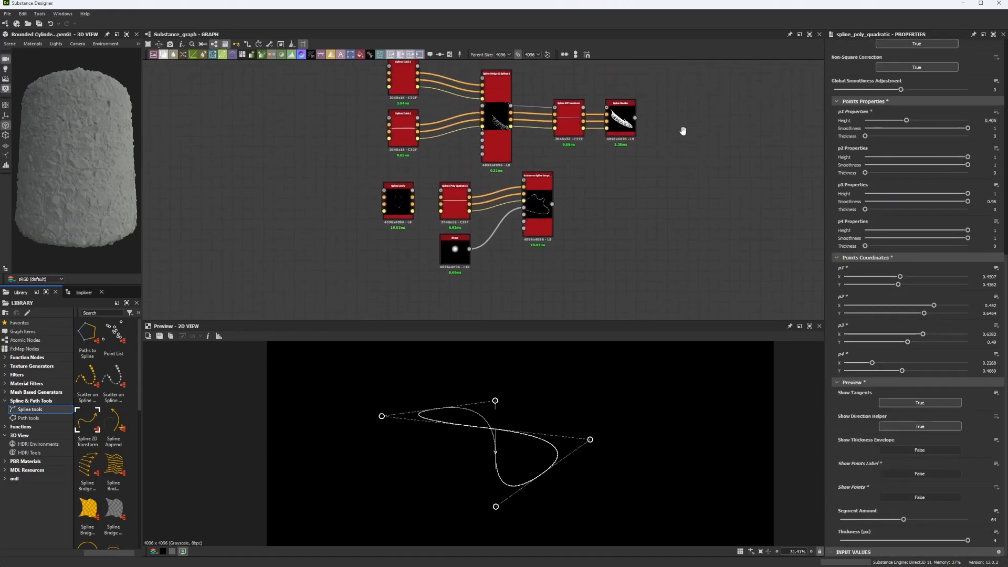
click(634, 128)
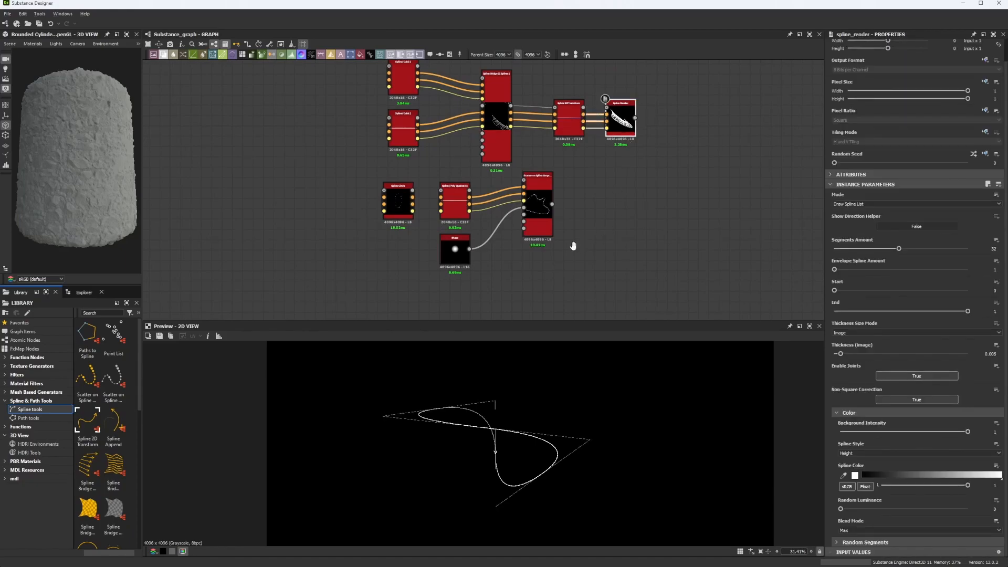
middle_drag(573, 245, 585, 264)
double_click(493, 120)
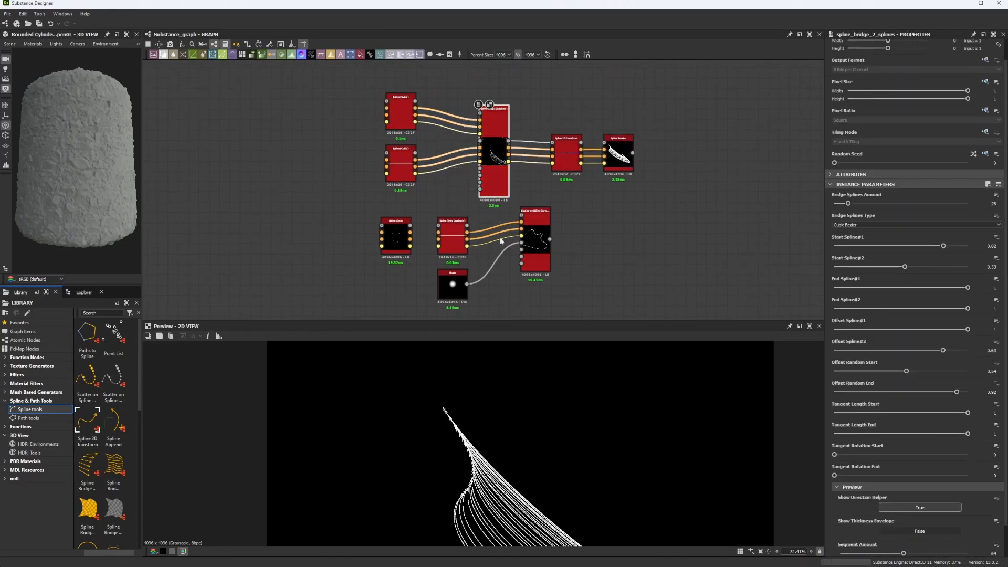
scroll(550, 495, up, 3)
scroll(550, 495, down, 5)
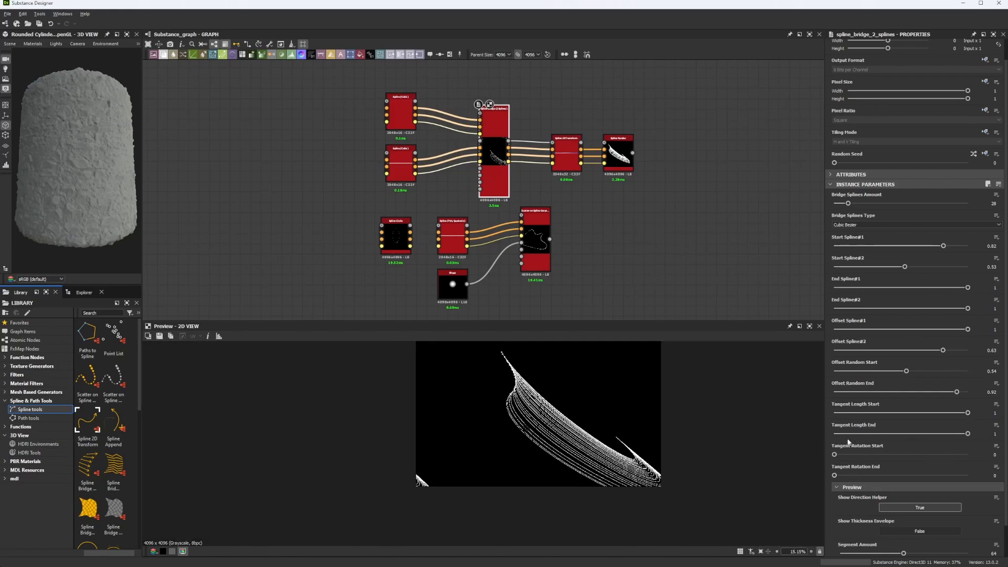
Step: Set the bridge's Tangent Length Start and End to 0 and its Offset Random Start and End to 1
drag(843, 434, 820, 436)
drag(913, 414, 828, 414)
drag(921, 393, 829, 399)
drag(869, 372, 971, 374)
drag(840, 391, 971, 393)
middle_drag(366, 298, 350, 175)
middle_drag(429, 155, 446, 253)
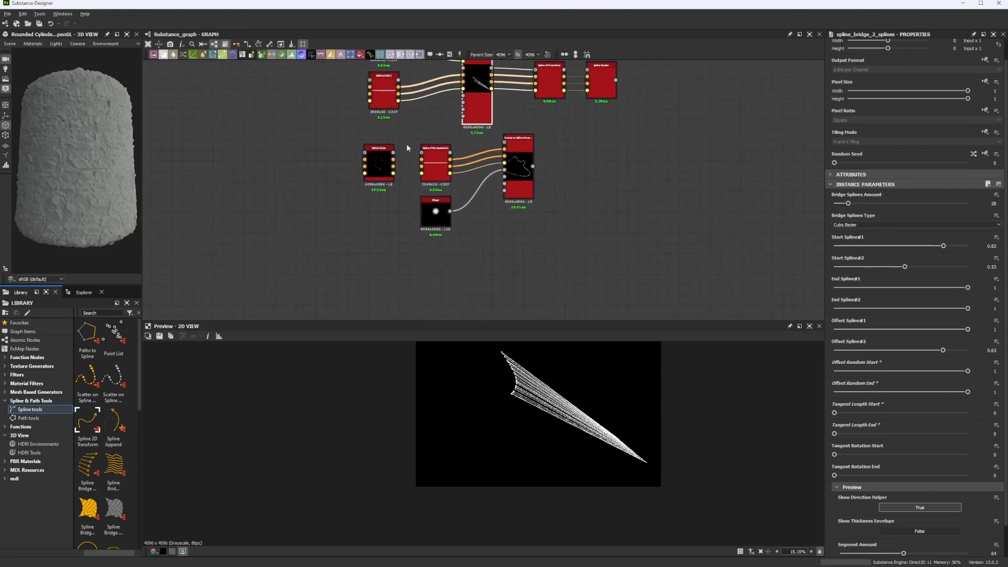
Step: Move the Spline (Poly Quadratic), Shape and Scatter on Spline Grayscale network below the two standalone spline nodes
scroll(536, 223, down, 5)
drag(534, 218, 511, 298)
scroll(514, 297, up, 4)
scroll(531, 289, up, 4)
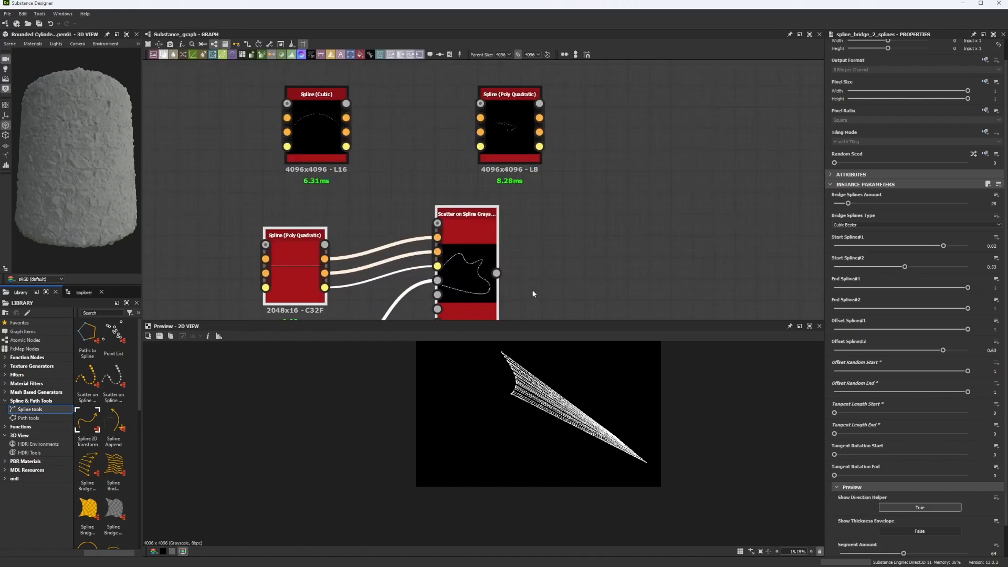
middle_drag(531, 289, 634, 183)
click(507, 255)
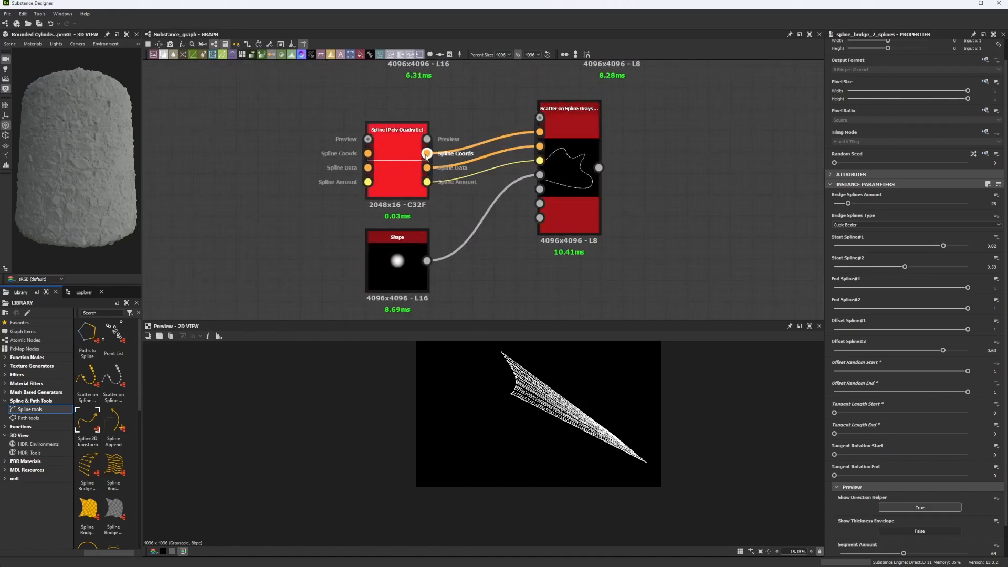
Step: View the Spline Data output and the Preview output of the connected Spline (Poly Quadratic) node in the 2D view
double_click(428, 168)
double_click(427, 168)
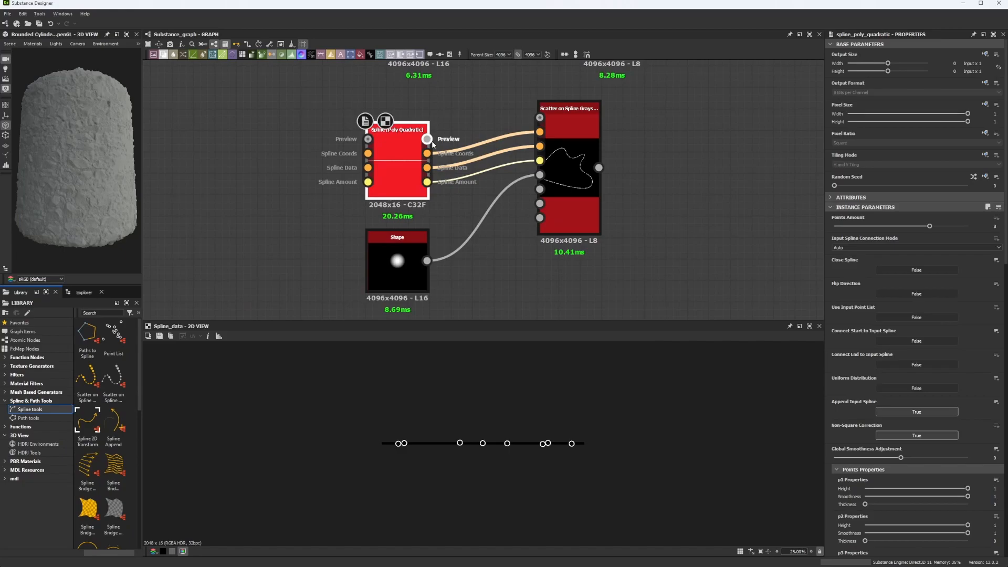
double_click(427, 139)
middle_drag(480, 120, 501, 123)
scroll(411, 433, down, 5)
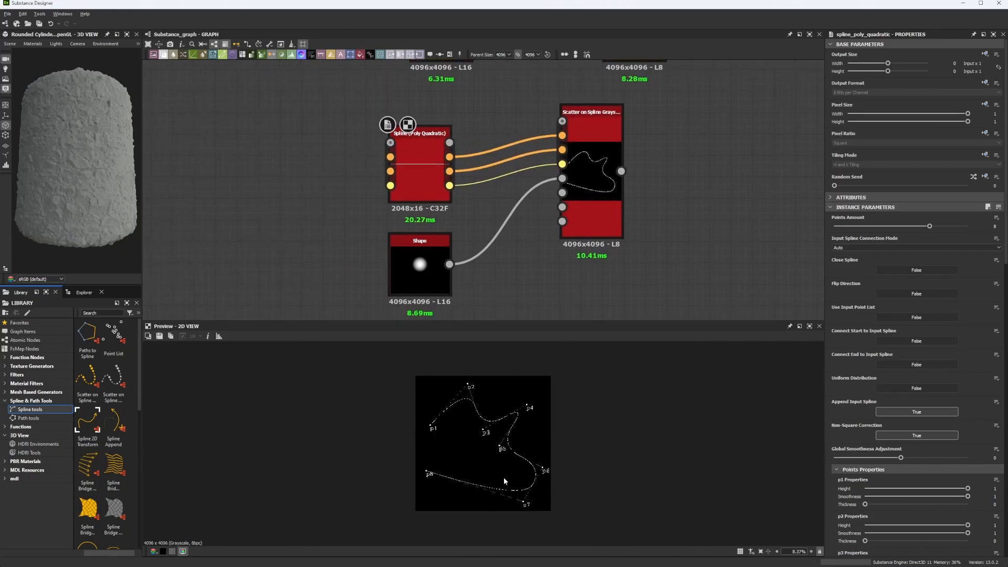
scroll(504, 481, up, 3)
Step: View the Shape pattern and inspect the Scatter on Spline Grayscale result up close in the 2D view
double_click(415, 258)
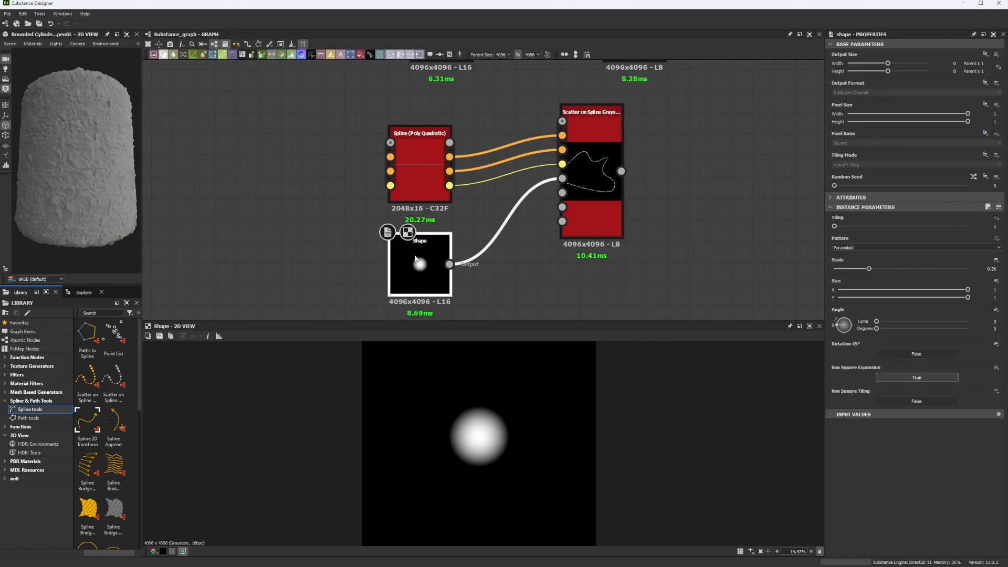
double_click(587, 130)
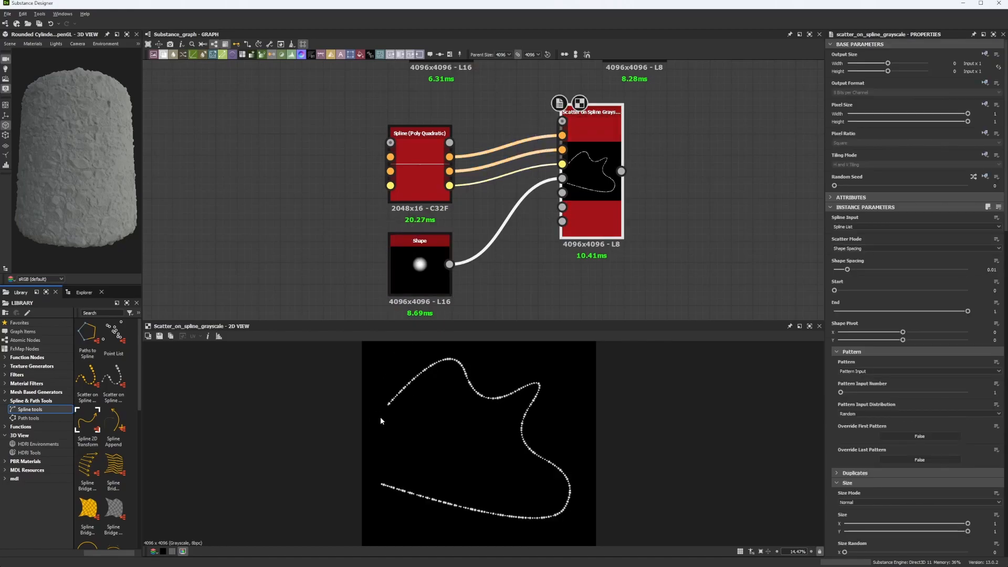
scroll(380, 420, up, 10)
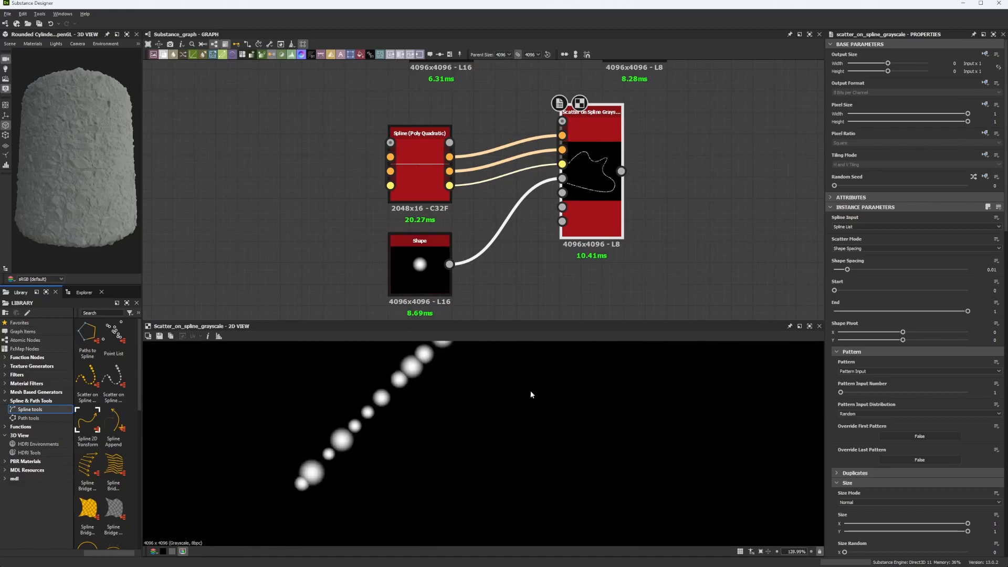
scroll(524, 420, down, 5)
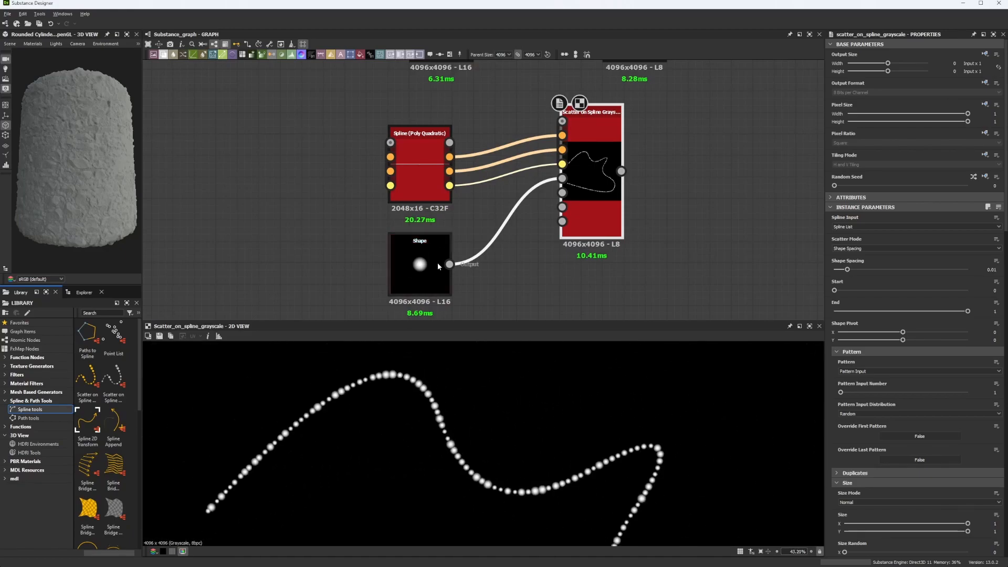
Step: Show the Preview output of the connected Spline (Poly Quadratic) node for comparison with the scattered shapes
double_click(453, 143)
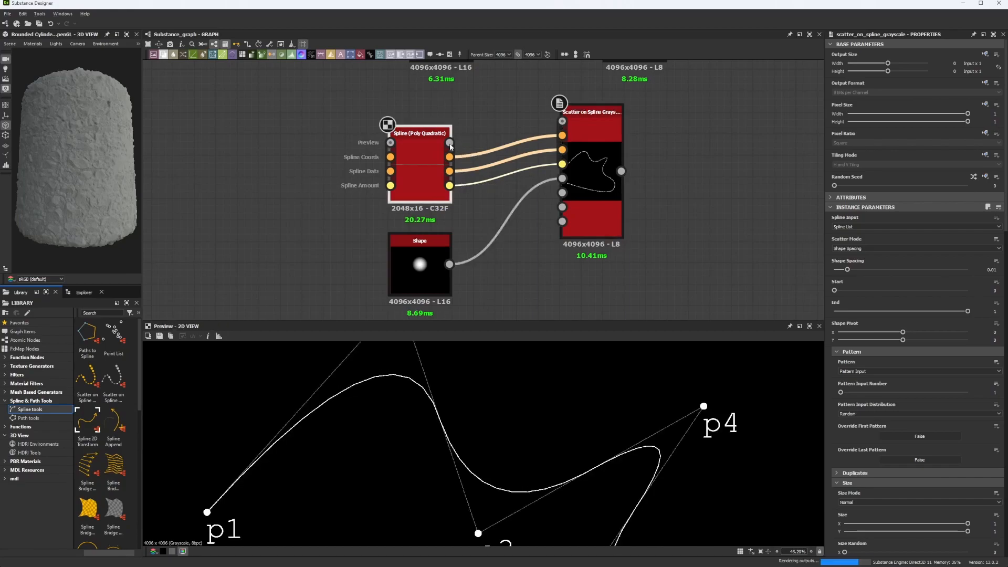
middle_drag(542, 292, 473, 269)
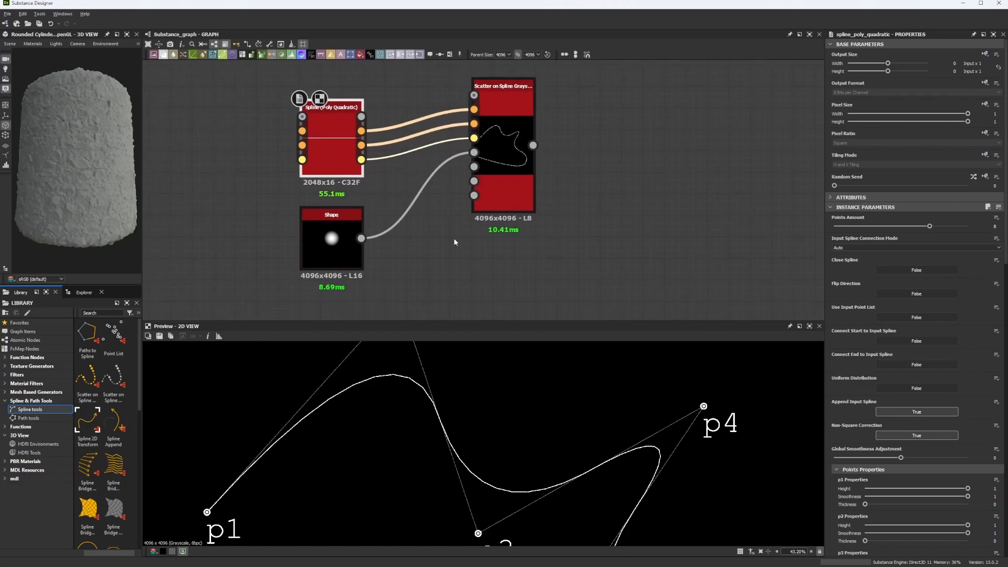
scroll(448, 243, down, 5)
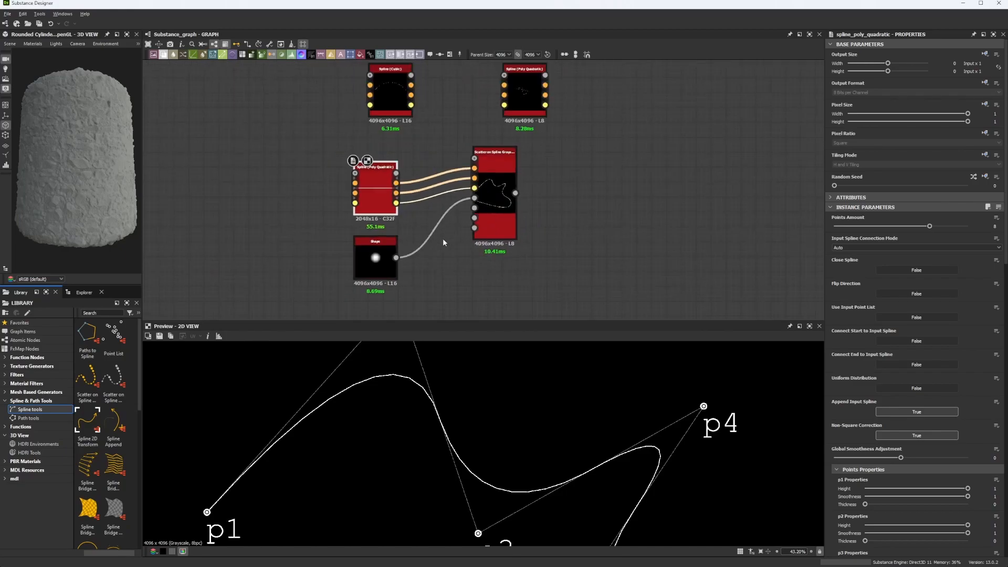
Step: Show the Scatter on Spline Grayscale result in the 2D view and review its spacing, pattern, size and scale parameters
mouse_move(478, 225)
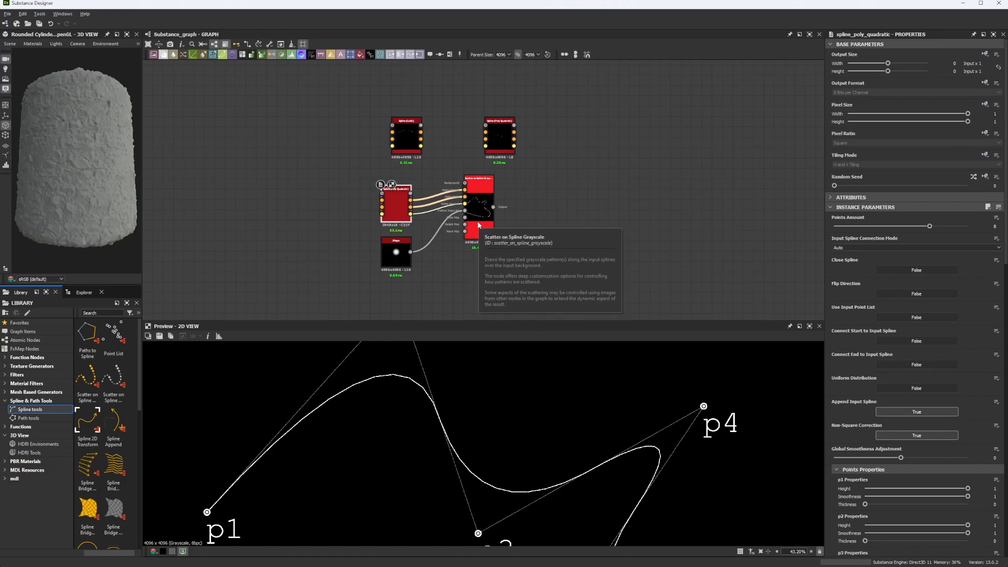
double_click(480, 220)
middle_drag(502, 265, 515, 206)
scroll(414, 431, down, 3)
middle_drag(413, 432, 506, 303)
scroll(421, 475, up, 2)
middle_drag(411, 491, 256, 400)
scroll(470, 366, up, 1)
middle_drag(482, 394, 581, 553)
middle_drag(548, 353, 616, 465)
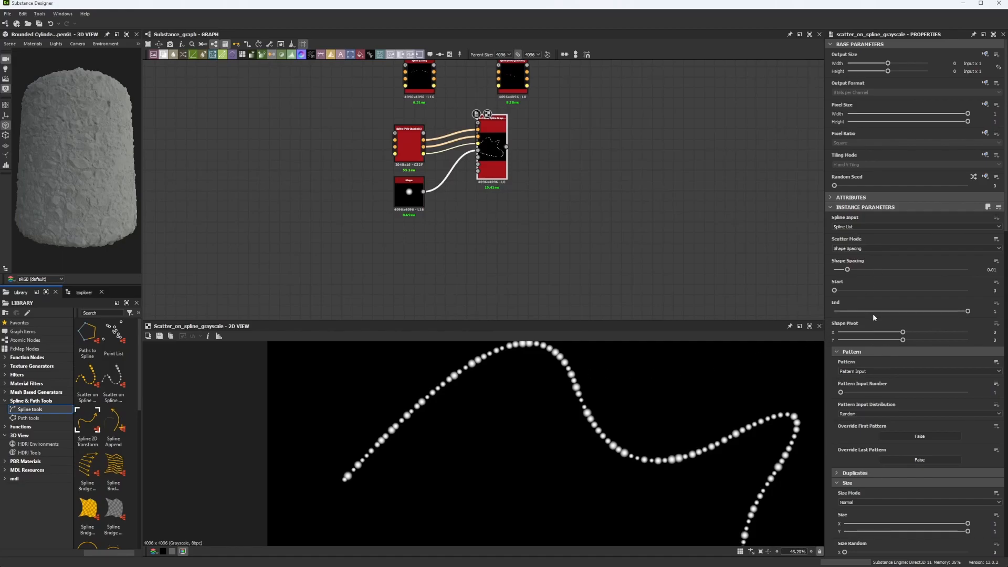
scroll(873, 313, down, 3)
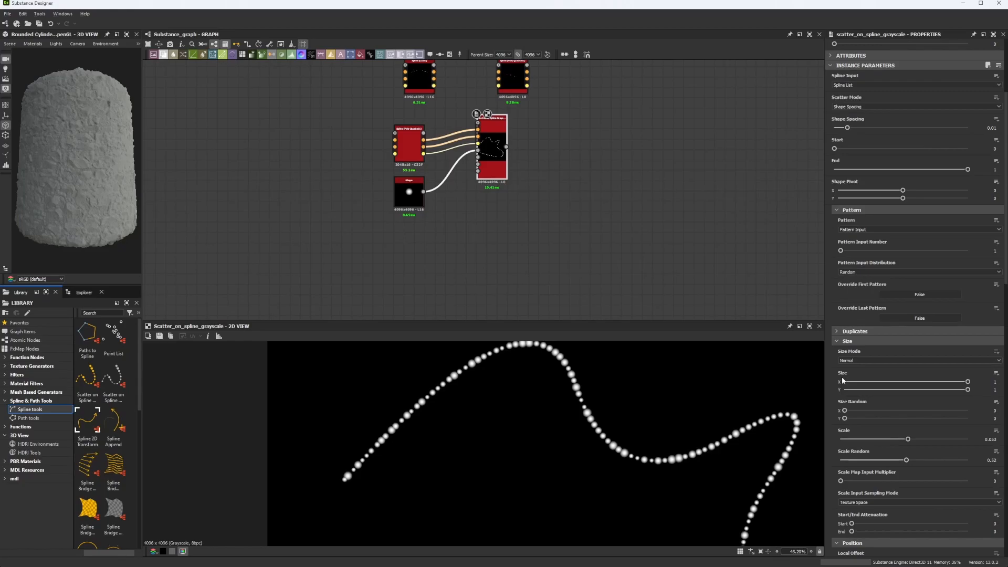
scroll(843, 380, down, 1)
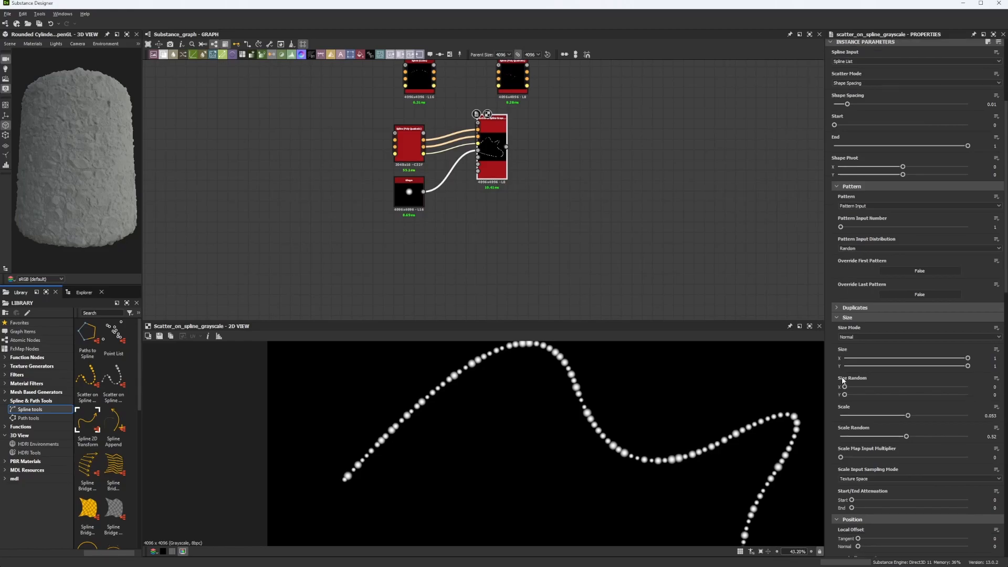